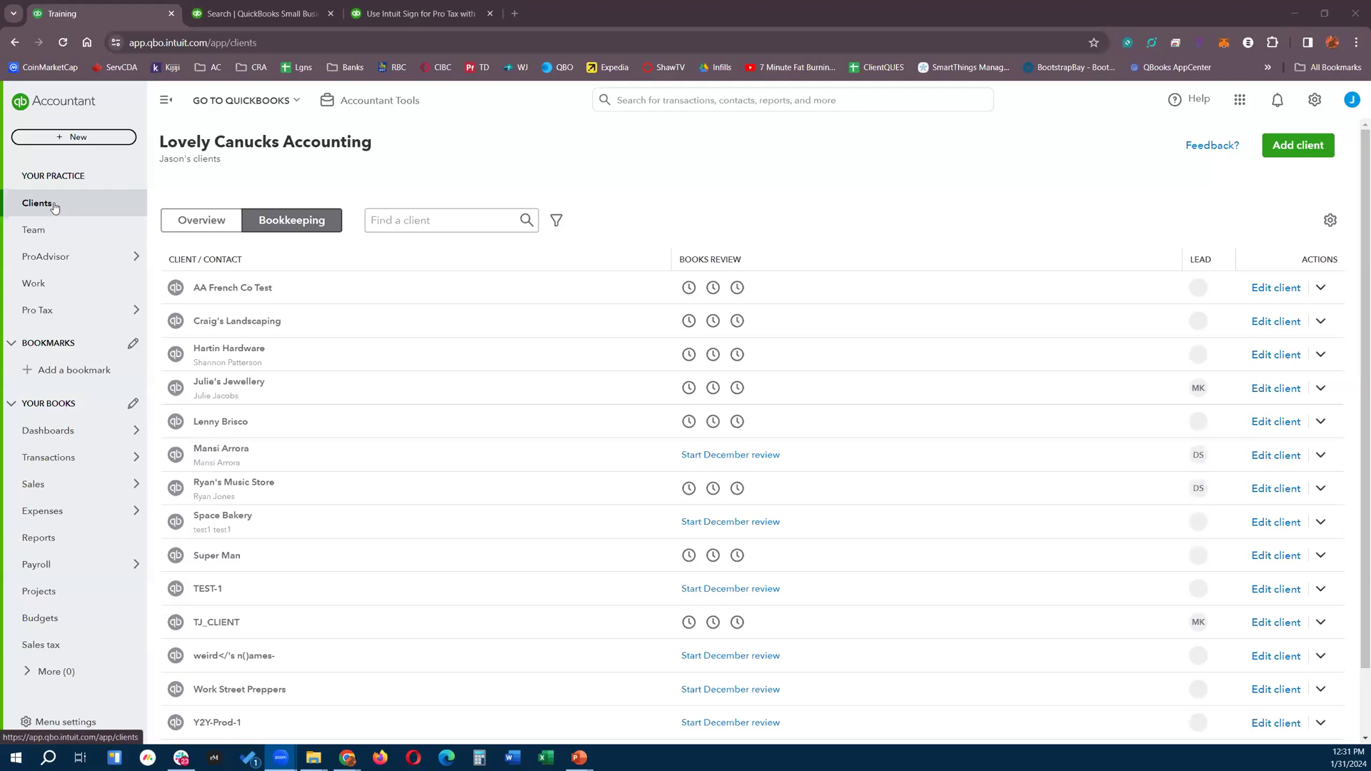
Step: Open the ProAdvisor training page and list the scheduled sessions under Pro Tax webinars
{"action": "mouse_move", "coordinate": [63, 257]}
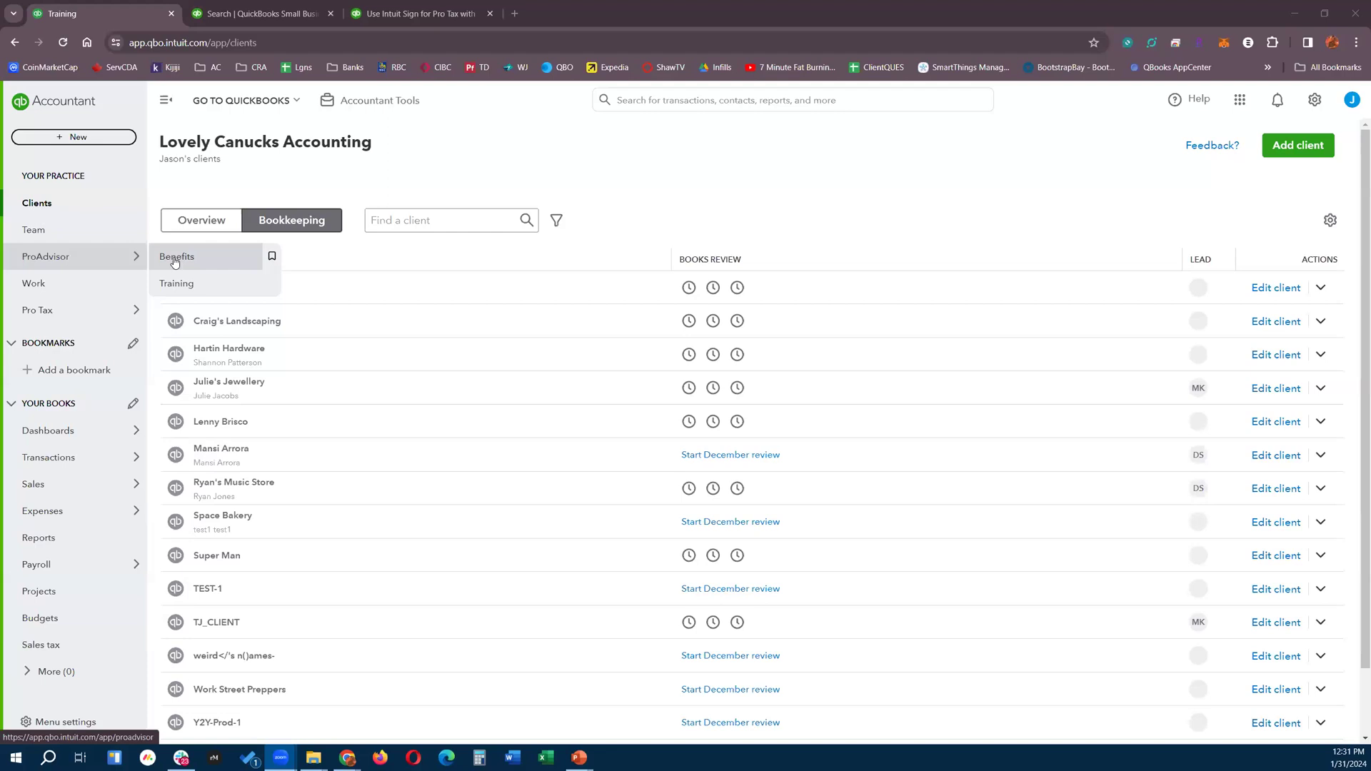
{"action": "left_click", "coordinate": [211, 286]}
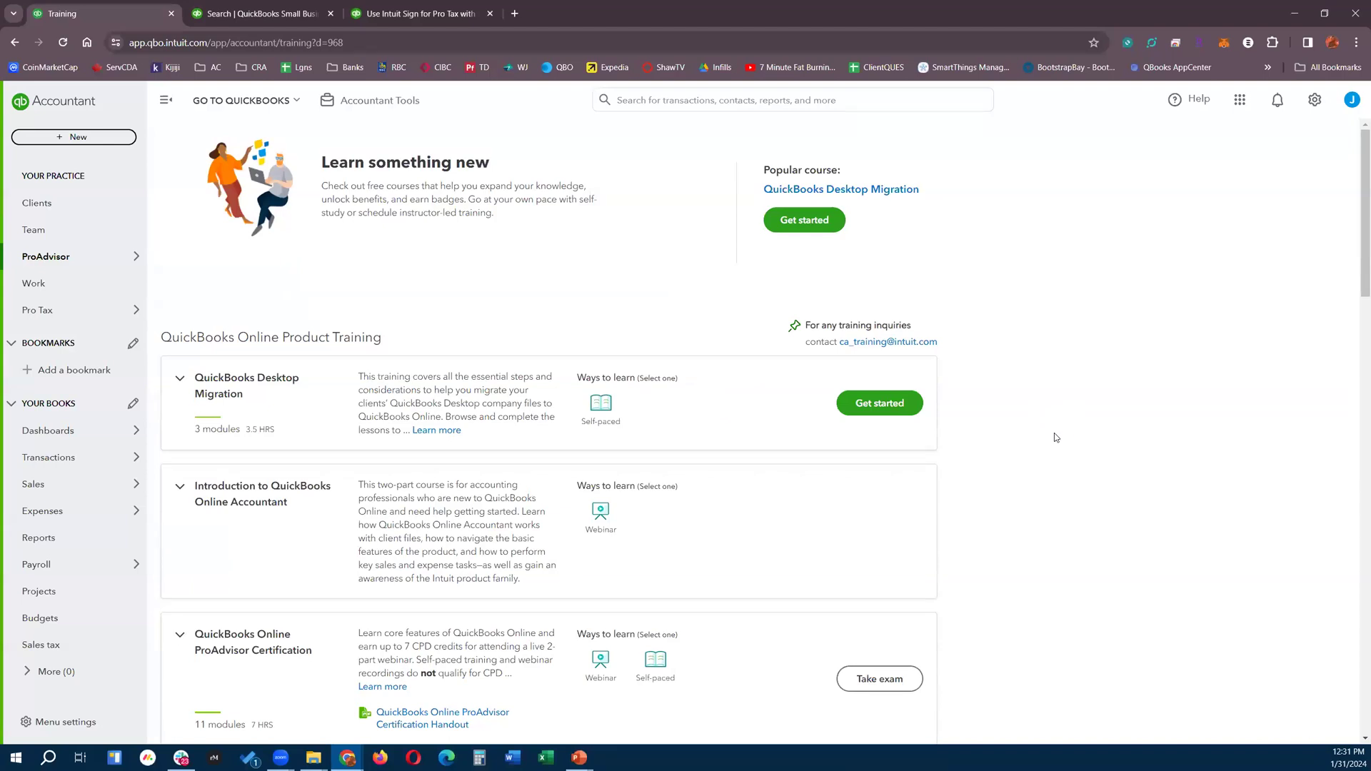
{"action": "scroll", "coordinate": [1052, 435], "scroll_direction": "down", "scroll_amount": 9}
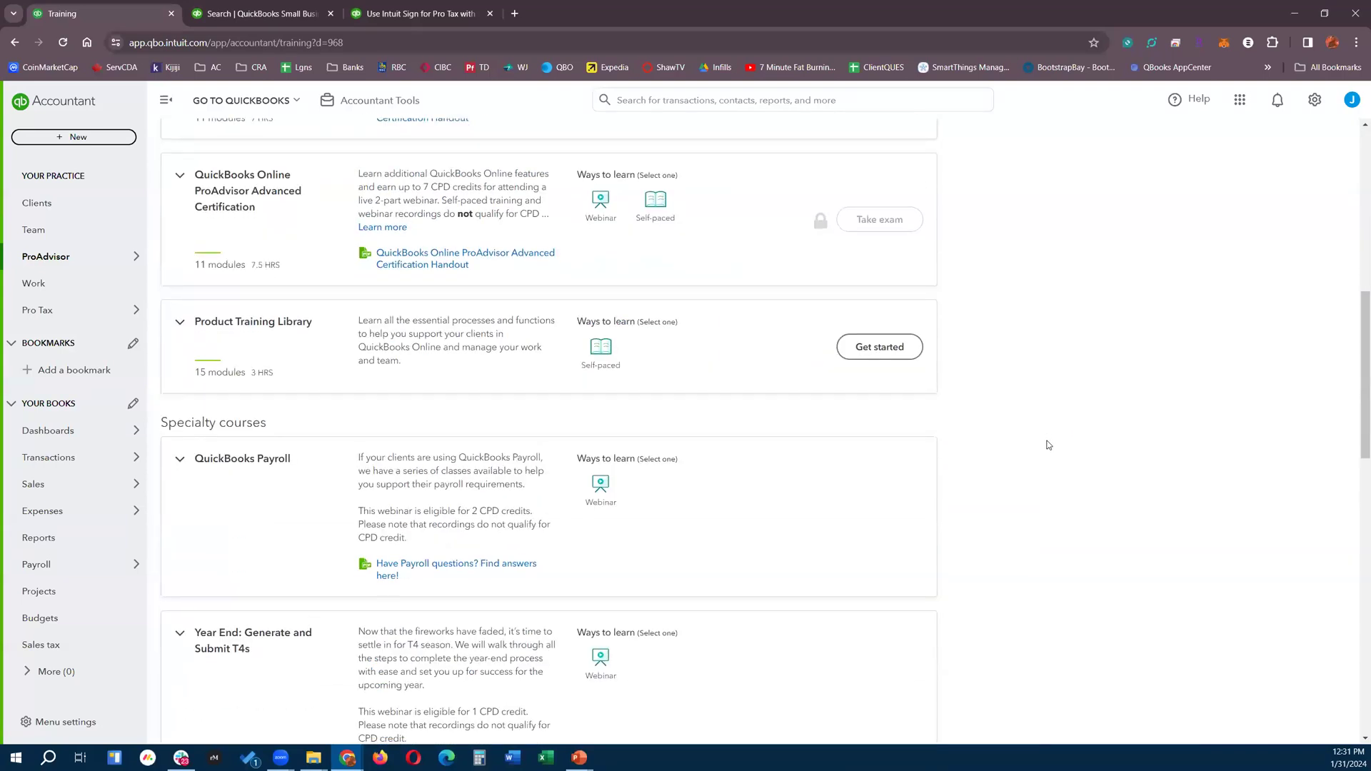
{"action": "scroll", "coordinate": [1047, 443], "scroll_direction": "down", "scroll_amount": 12}
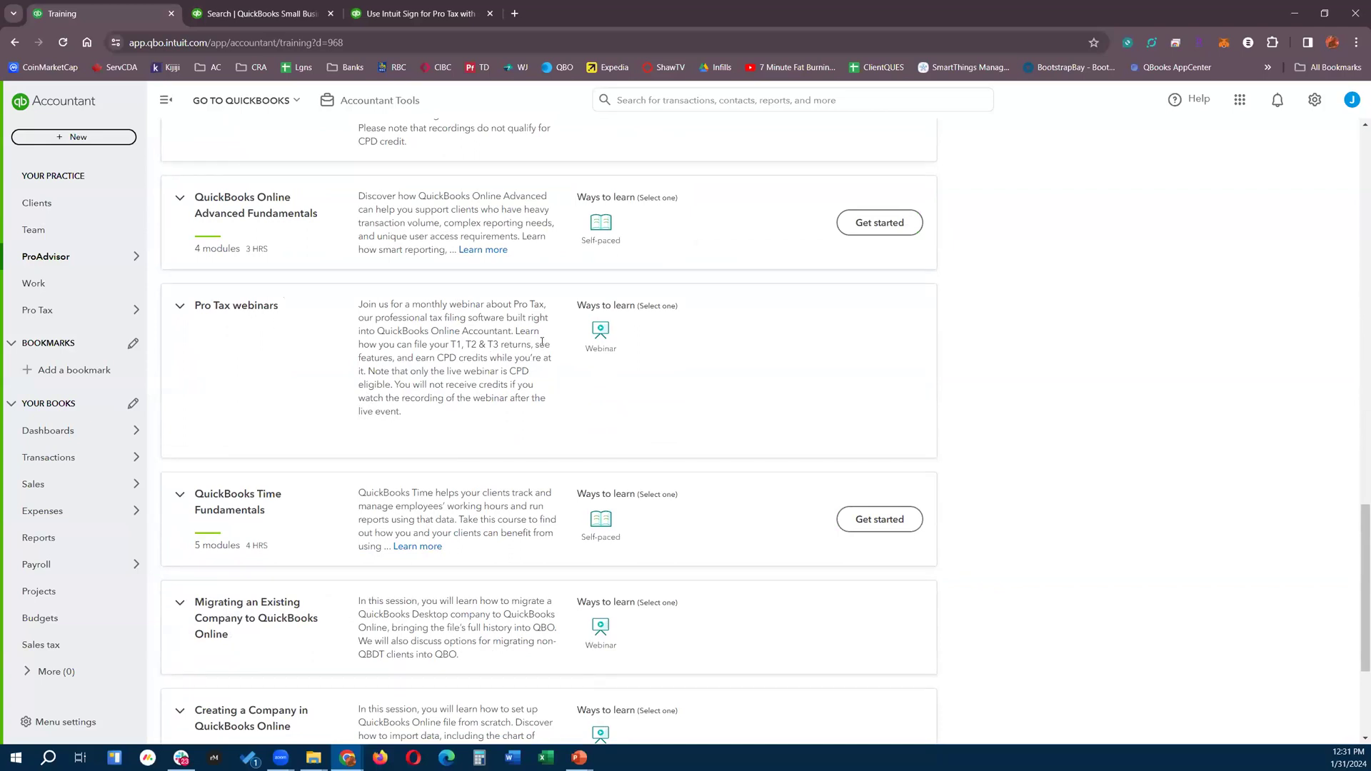
{"action": "left_click", "coordinate": [602, 336]}
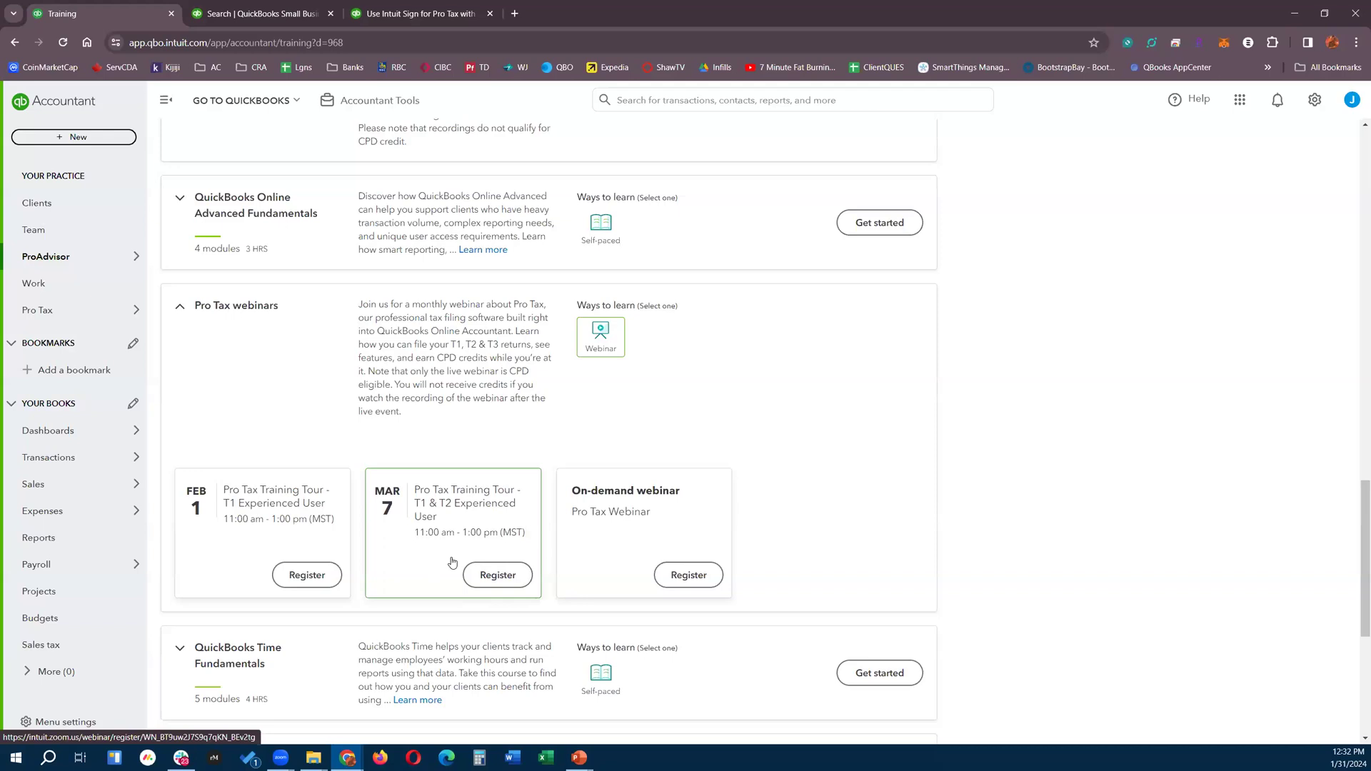
{"action": "scroll", "coordinate": [971, 478], "scroll_direction": "down", "scroll_amount": 5}
{"action": "scroll", "coordinate": [975, 483], "scroll_direction": "up", "scroll_amount": 20}
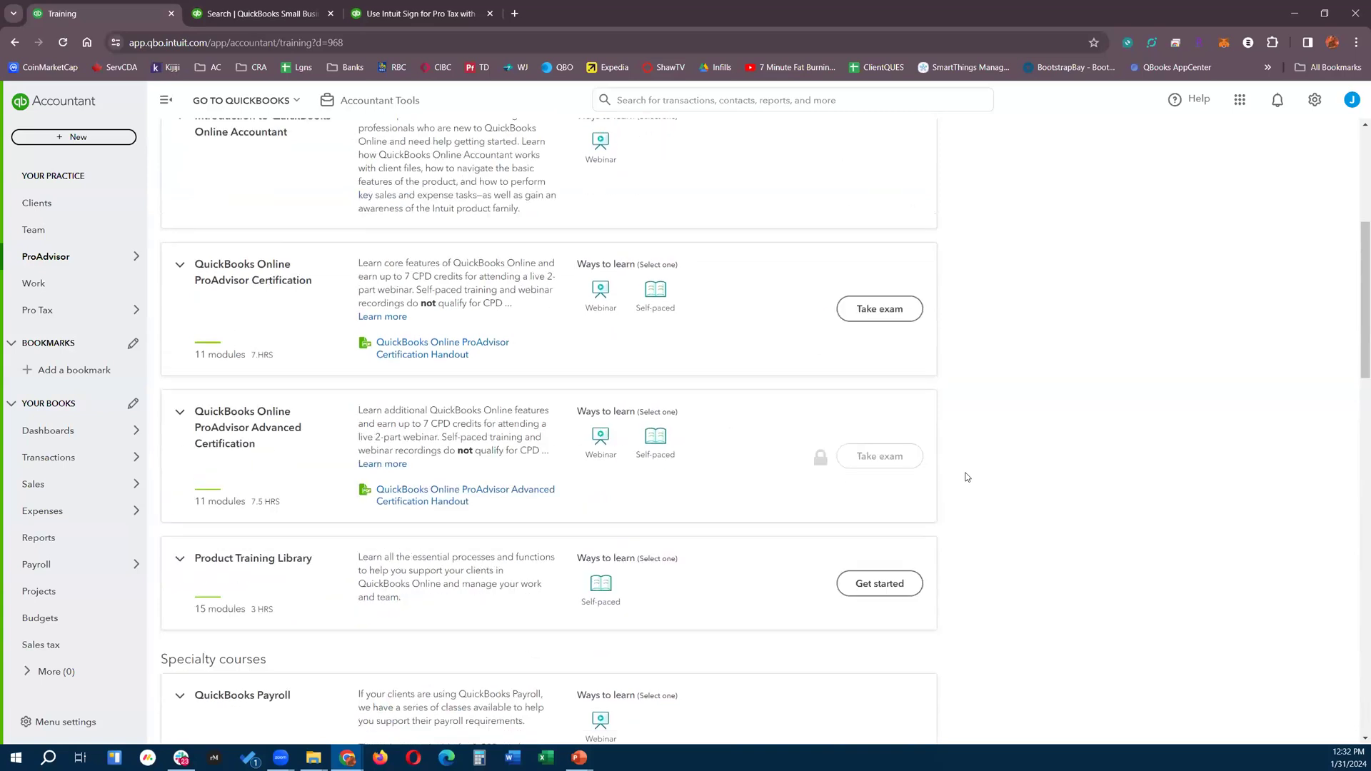
{"action": "scroll", "coordinate": [967, 478], "scroll_direction": "up", "scroll_amount": 5}
Step: Open the Pro Tax T1 personal returns and switch to the eSignature dashboard
{"action": "mouse_move", "coordinate": [106, 305]}
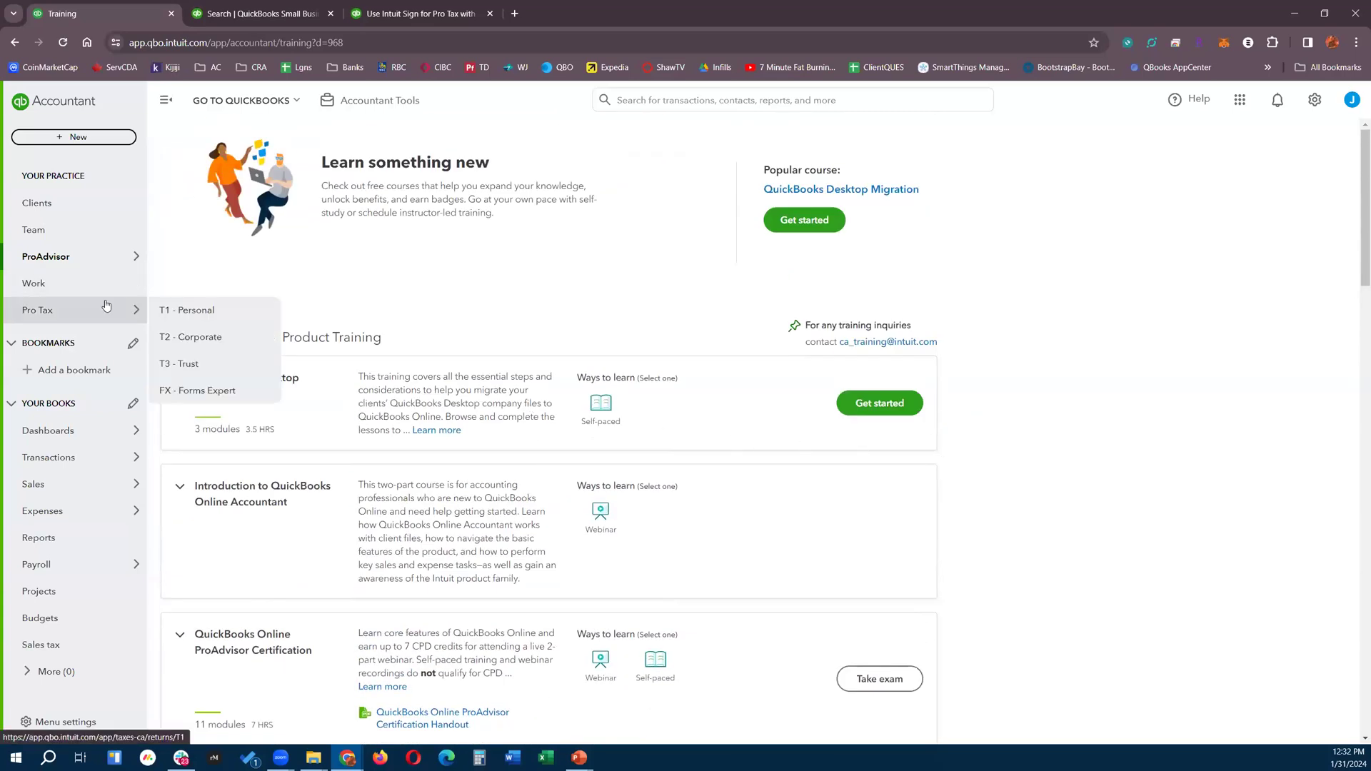
{"action": "mouse_move", "coordinate": [114, 261]}
{"action": "left_click", "coordinate": [205, 313]}
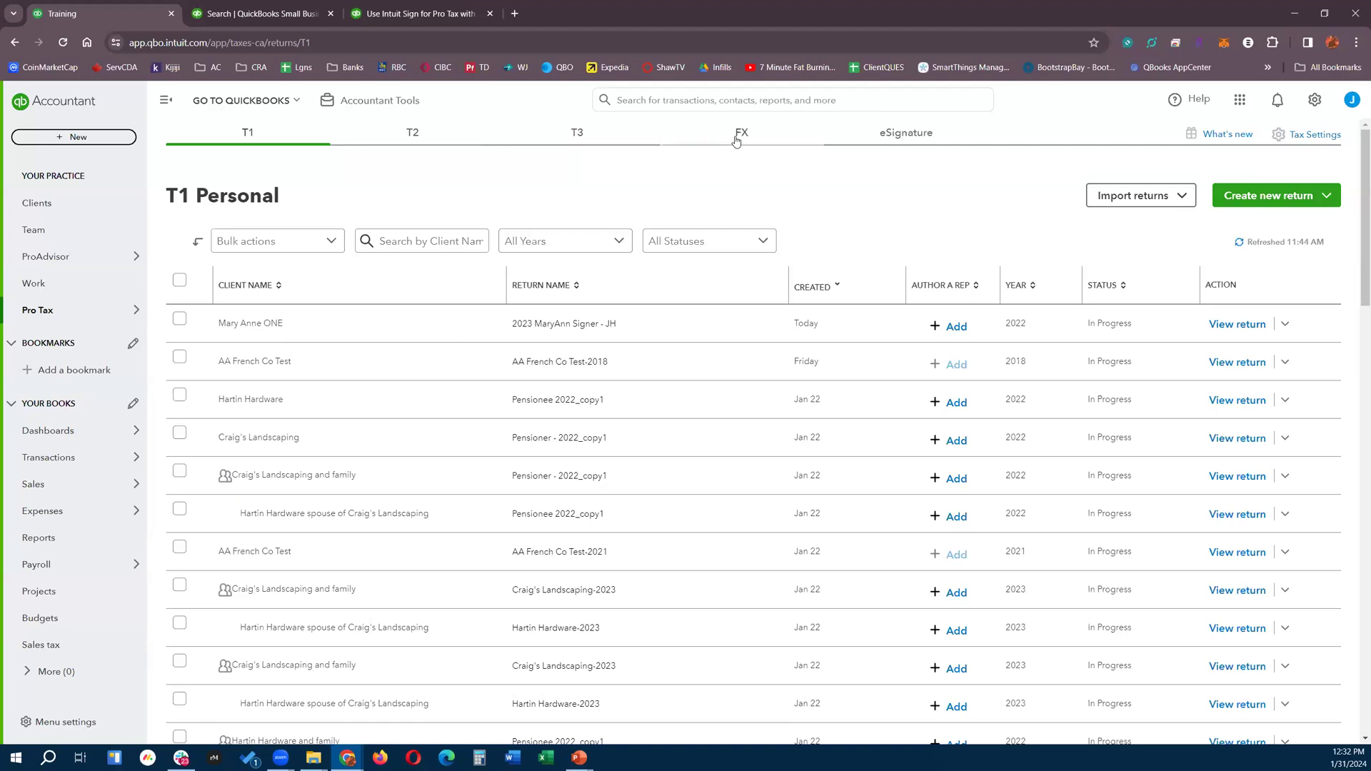
{"action": "left_click", "coordinate": [912, 135]}
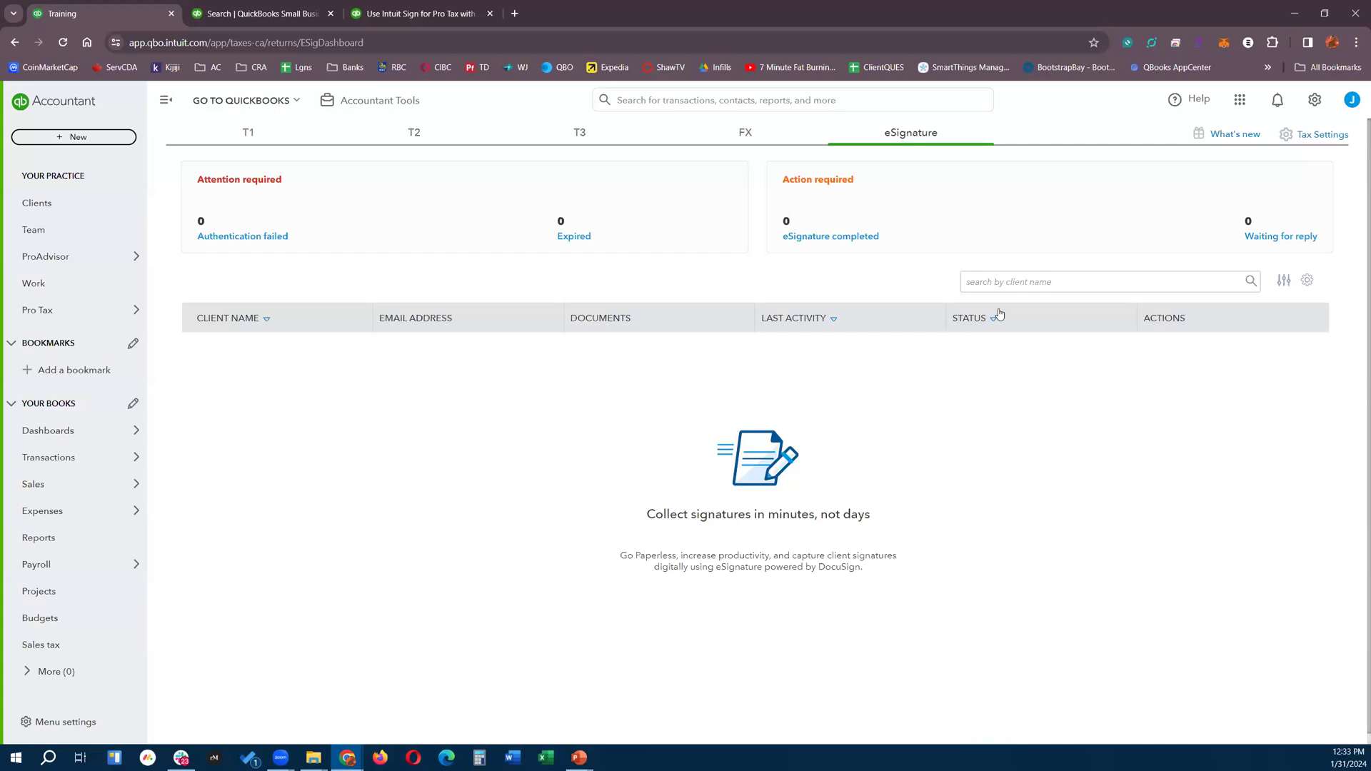
Step: Review the Pro Tax Labs features in Tax Settings and close the settings without changes
{"action": "left_click", "coordinate": [1313, 136]}
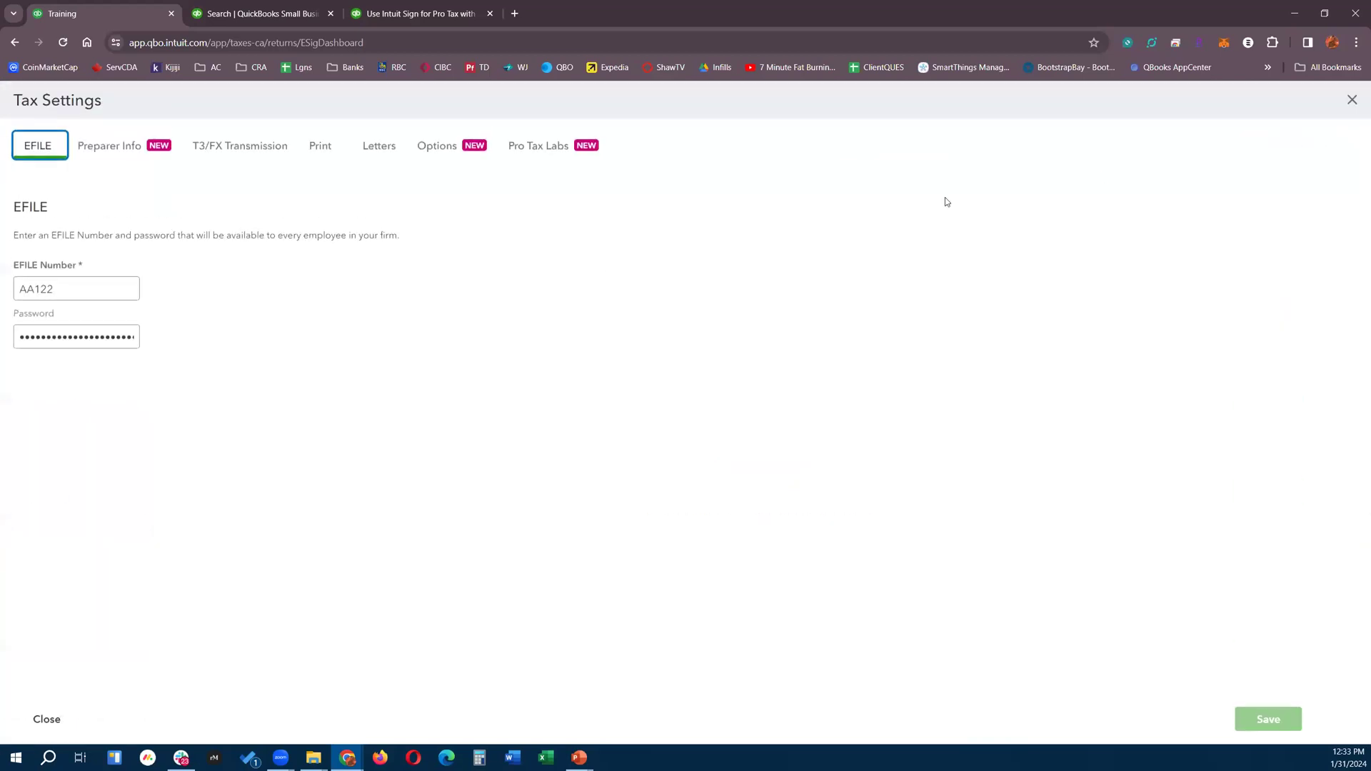
{"action": "left_click", "coordinate": [533, 145]}
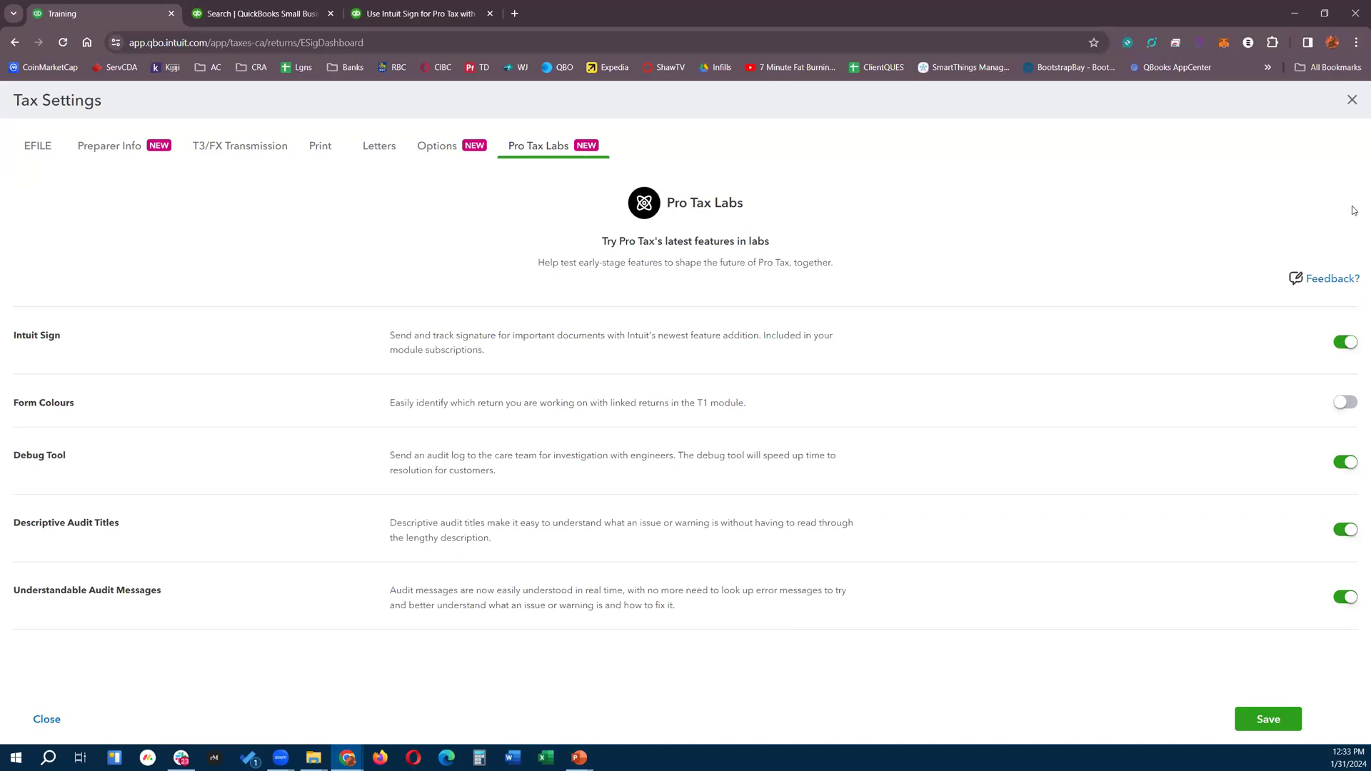
{"action": "left_click", "coordinate": [1354, 102]}
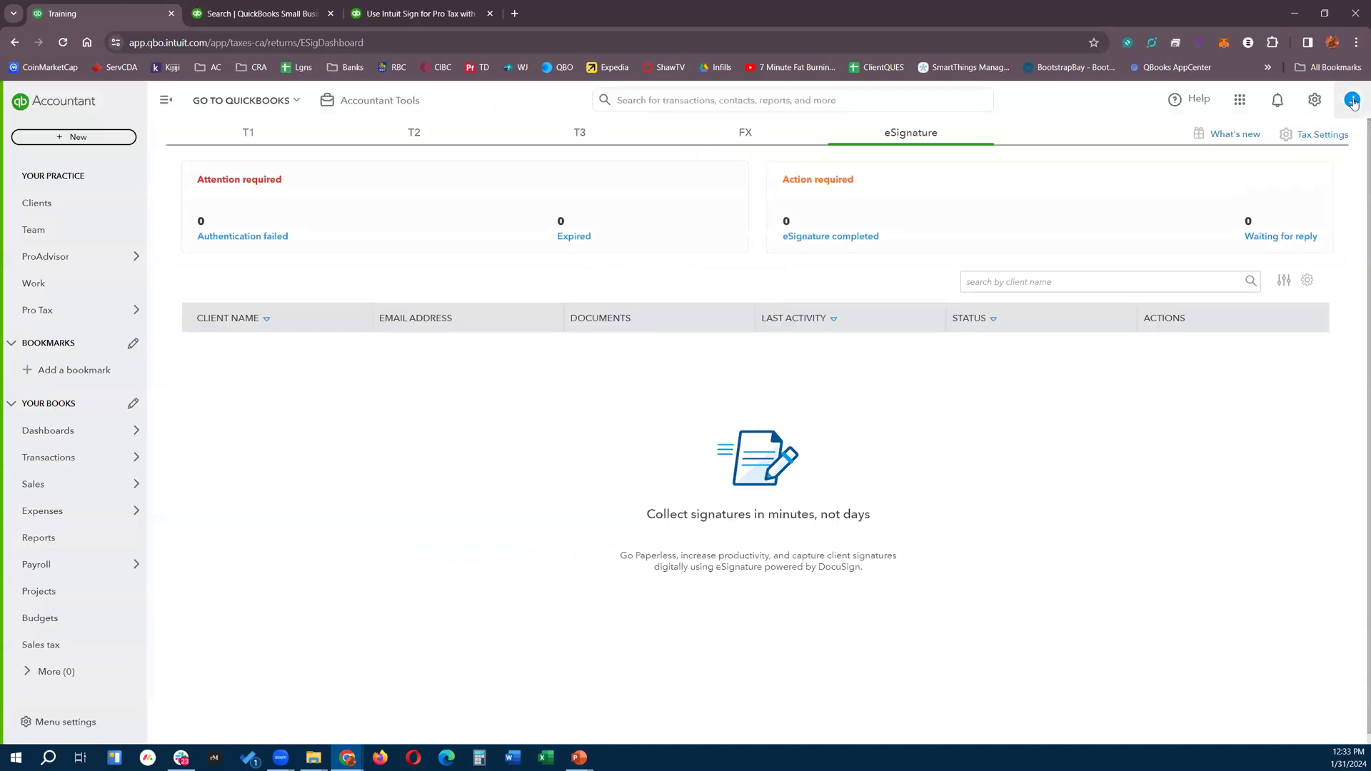
Step: Open the Pro Tax release notes under What's new and browse them, dismissing the cashback and rewards pop-ups
{"action": "left_click", "coordinate": [1229, 134]}
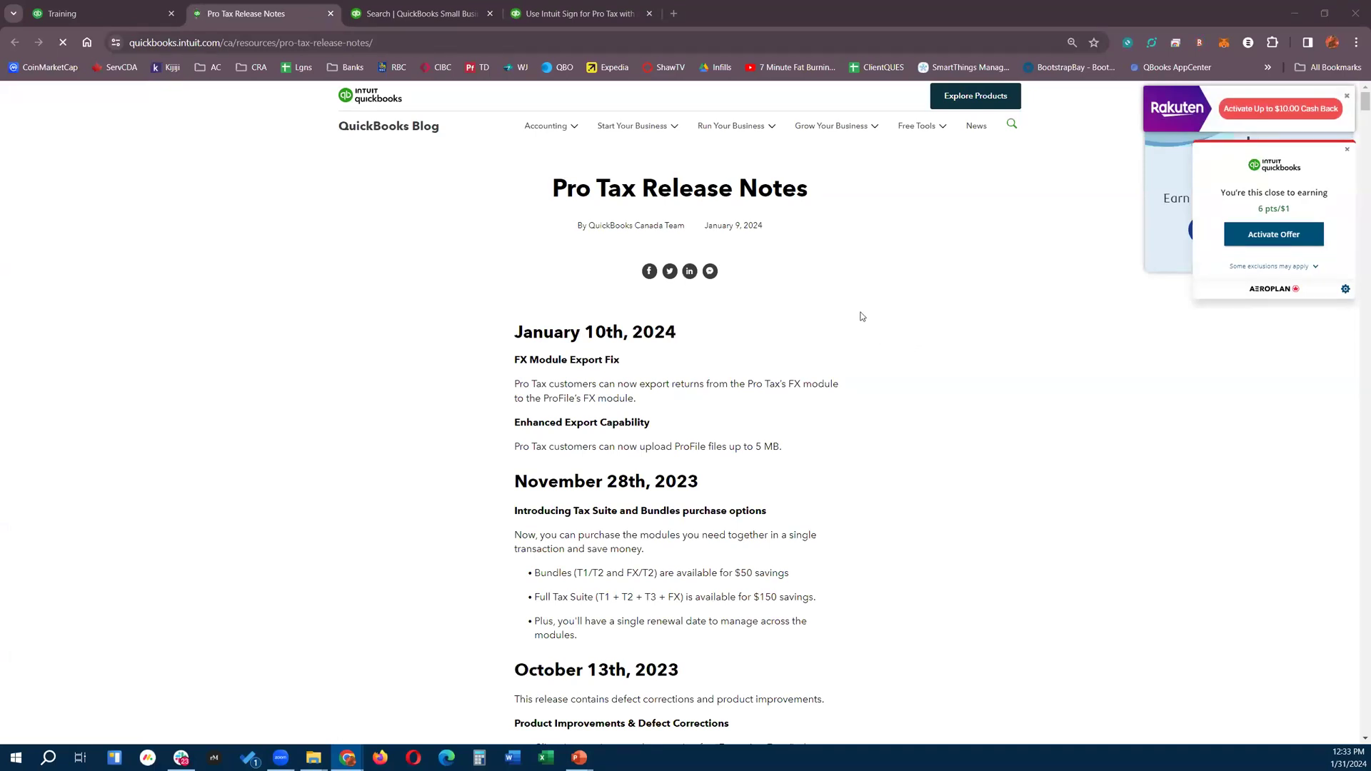
{"action": "scroll", "coordinate": [821, 357], "scroll_direction": "down", "scroll_amount": 15}
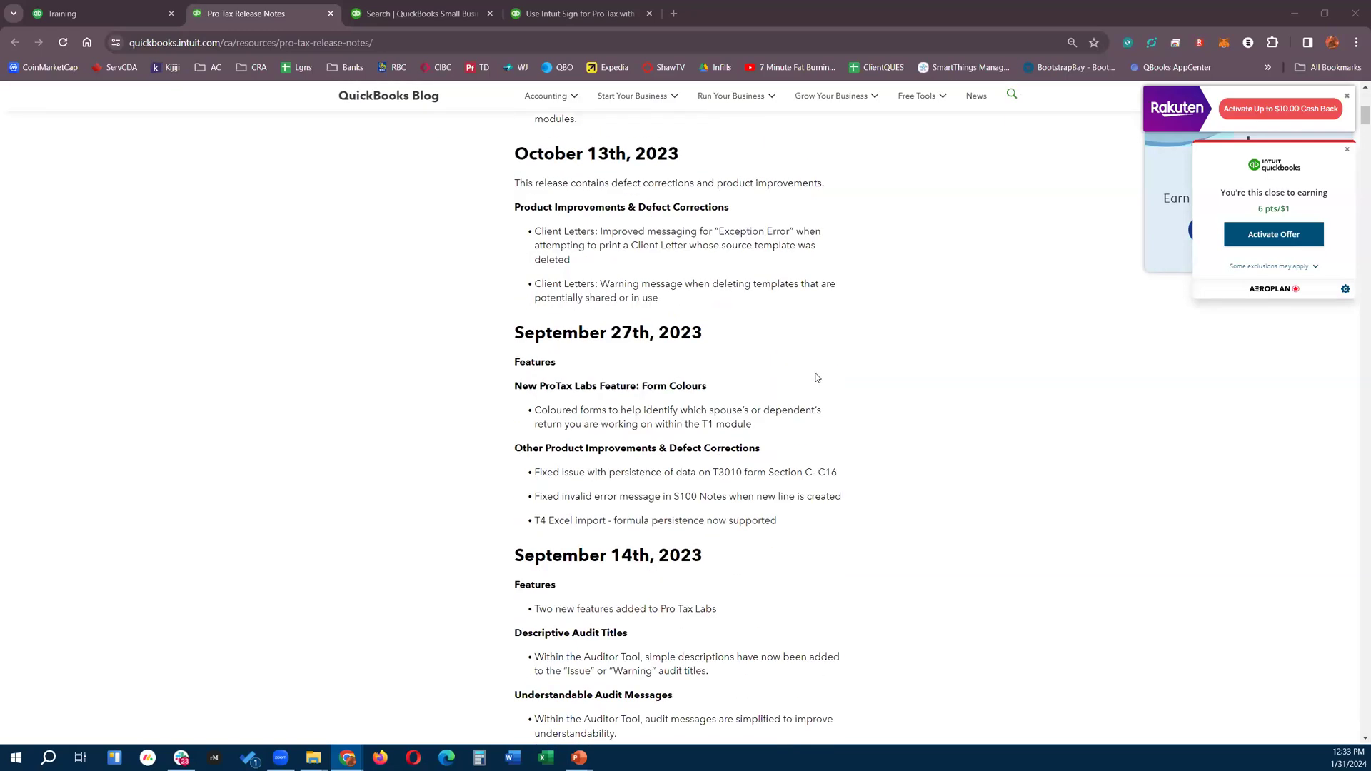
{"action": "scroll", "coordinate": [806, 385], "scroll_direction": "down", "scroll_amount": 20}
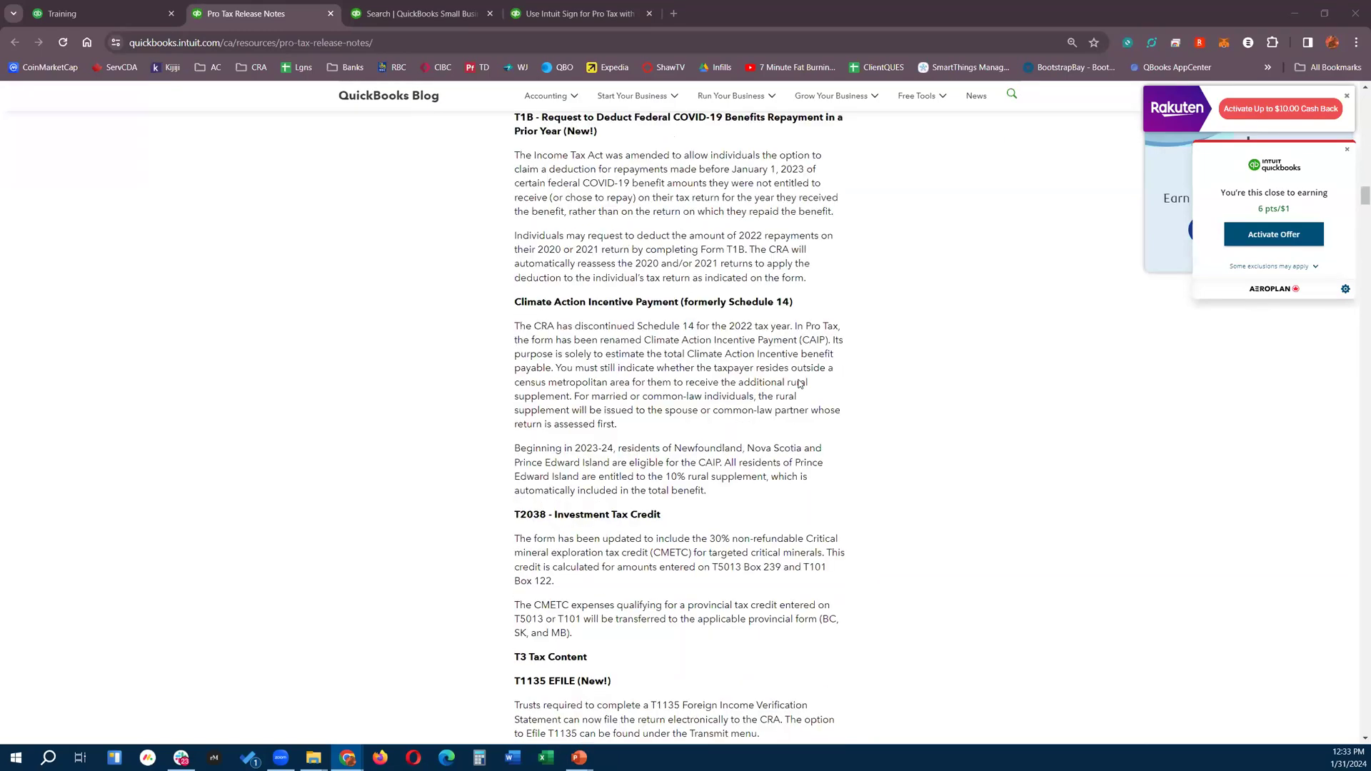
{"action": "scroll", "coordinate": [800, 384], "scroll_direction": "up", "scroll_amount": 12}
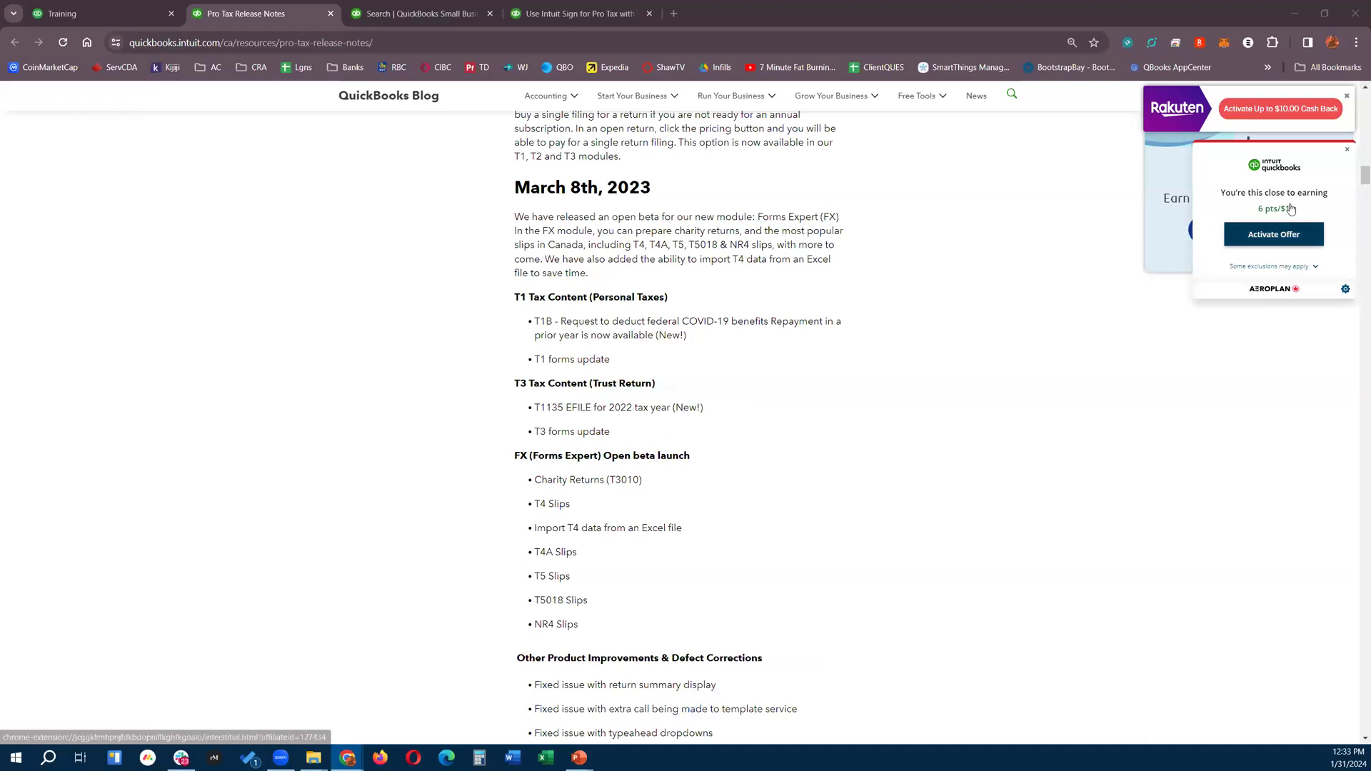
{"action": "left_click", "coordinate": [1347, 150]}
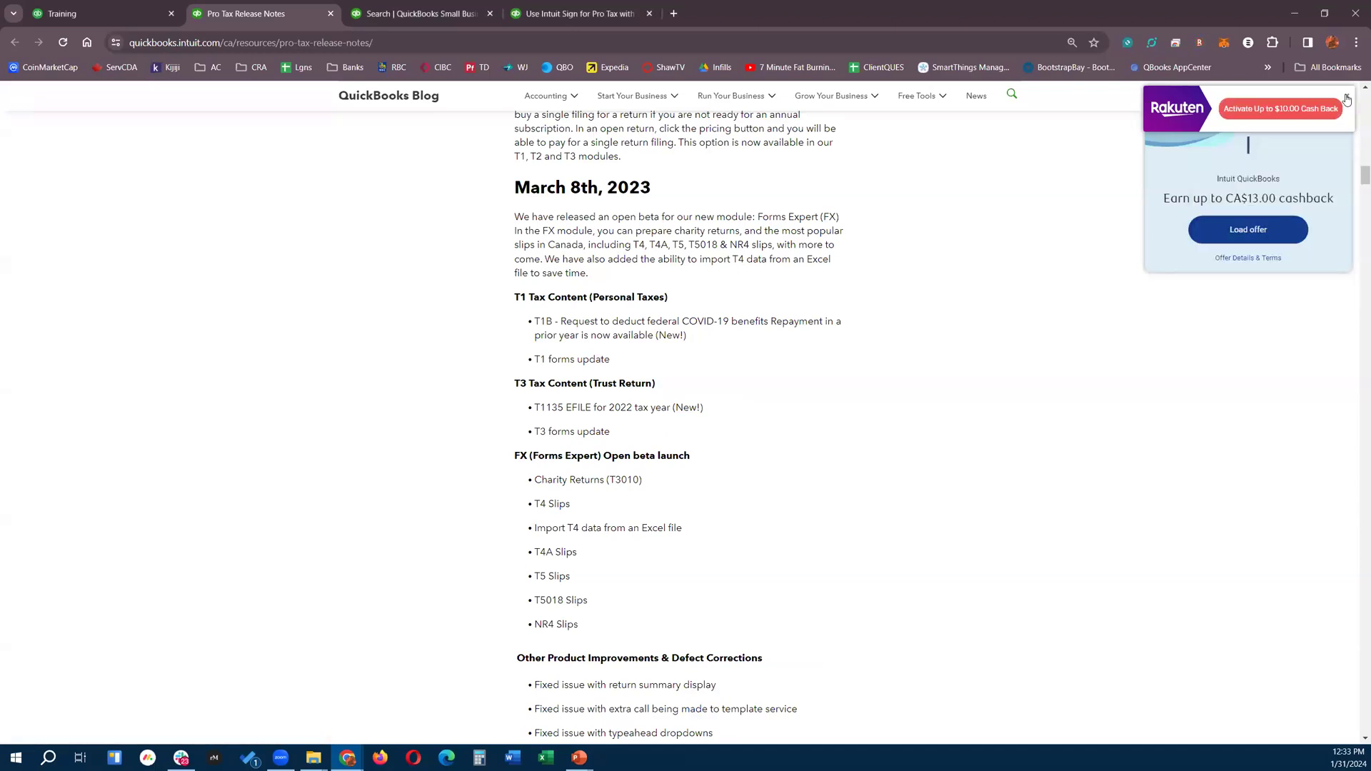
{"action": "left_click", "coordinate": [1348, 100]}
{"action": "left_click", "coordinate": [1344, 112]}
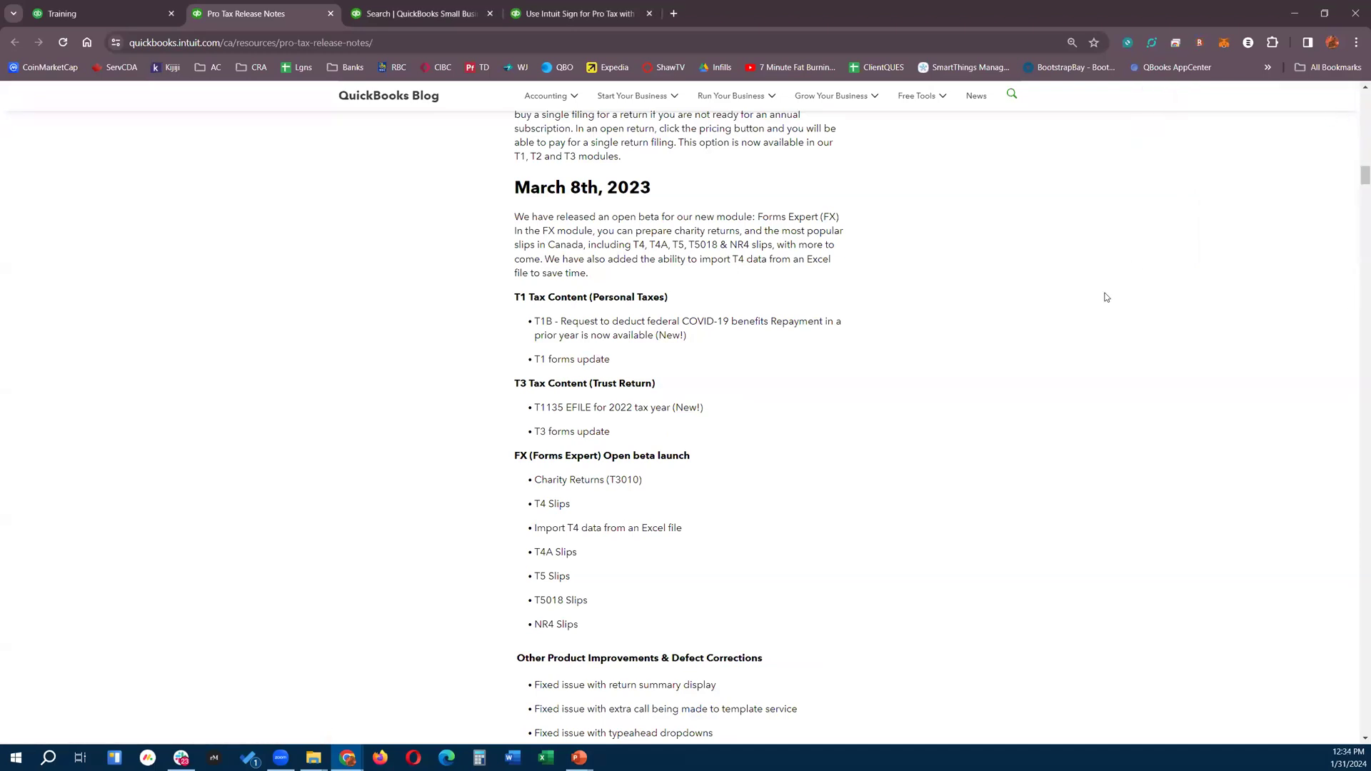
{"action": "scroll", "coordinate": [1009, 171], "scroll_direction": "up", "scroll_amount": 10}
{"action": "scroll", "coordinate": [1009, 170], "scroll_direction": "up", "scroll_amount": 3}
Step: Search the QuickBooks Blog for "Intuit Sign" and open the article "Use Intuit Sign for Pro Tax with tax forms"
{"action": "left_click", "coordinate": [1012, 93]}
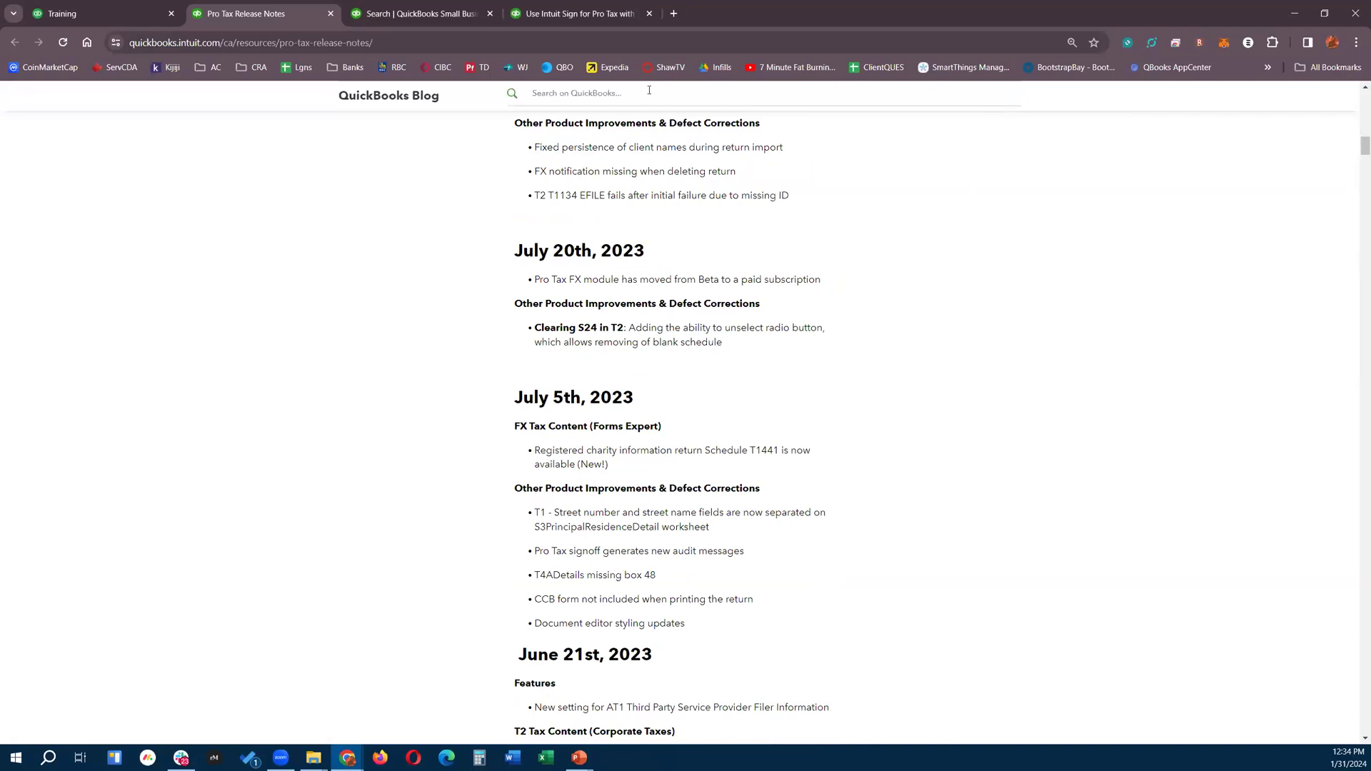
{"action": "left_click", "coordinate": [547, 94]}
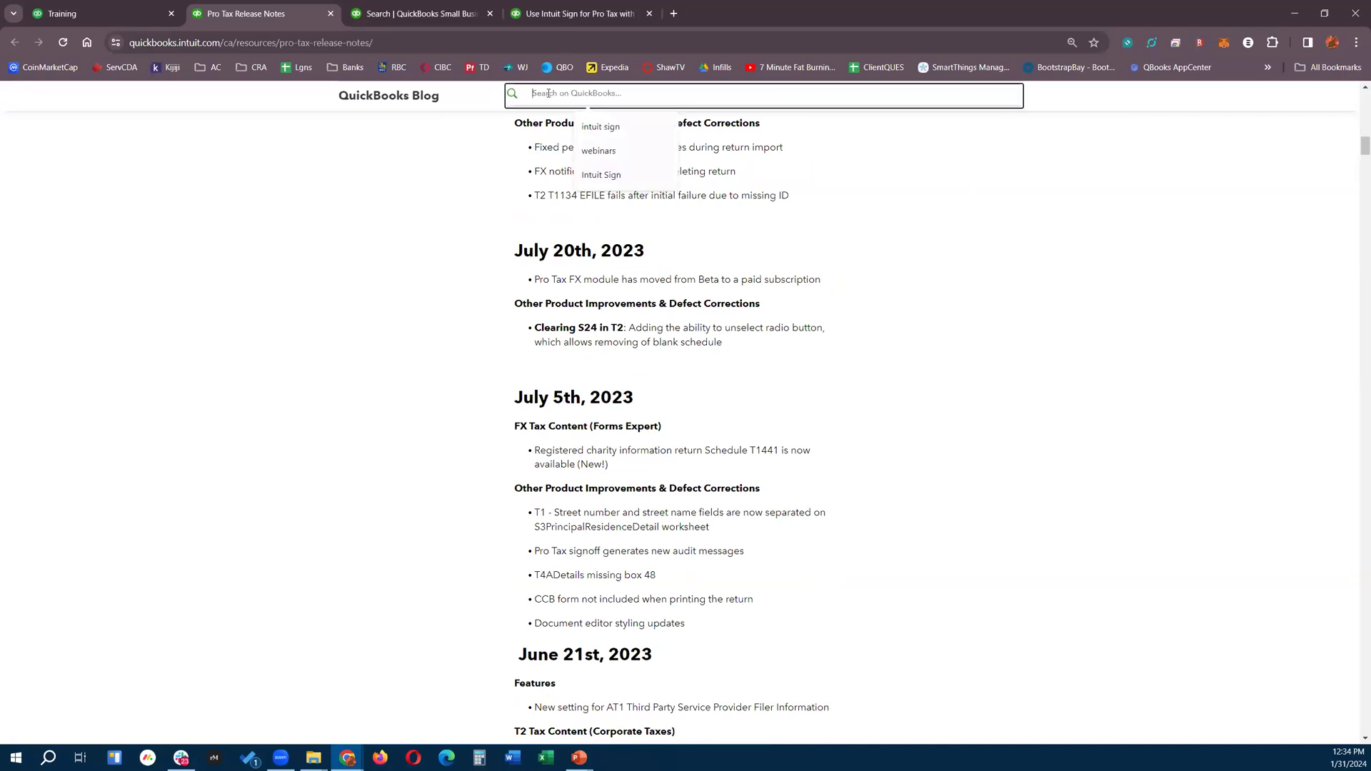
{"action": "type", "text": "Intuit Sign"}
{"action": "key", "text": "Return"}
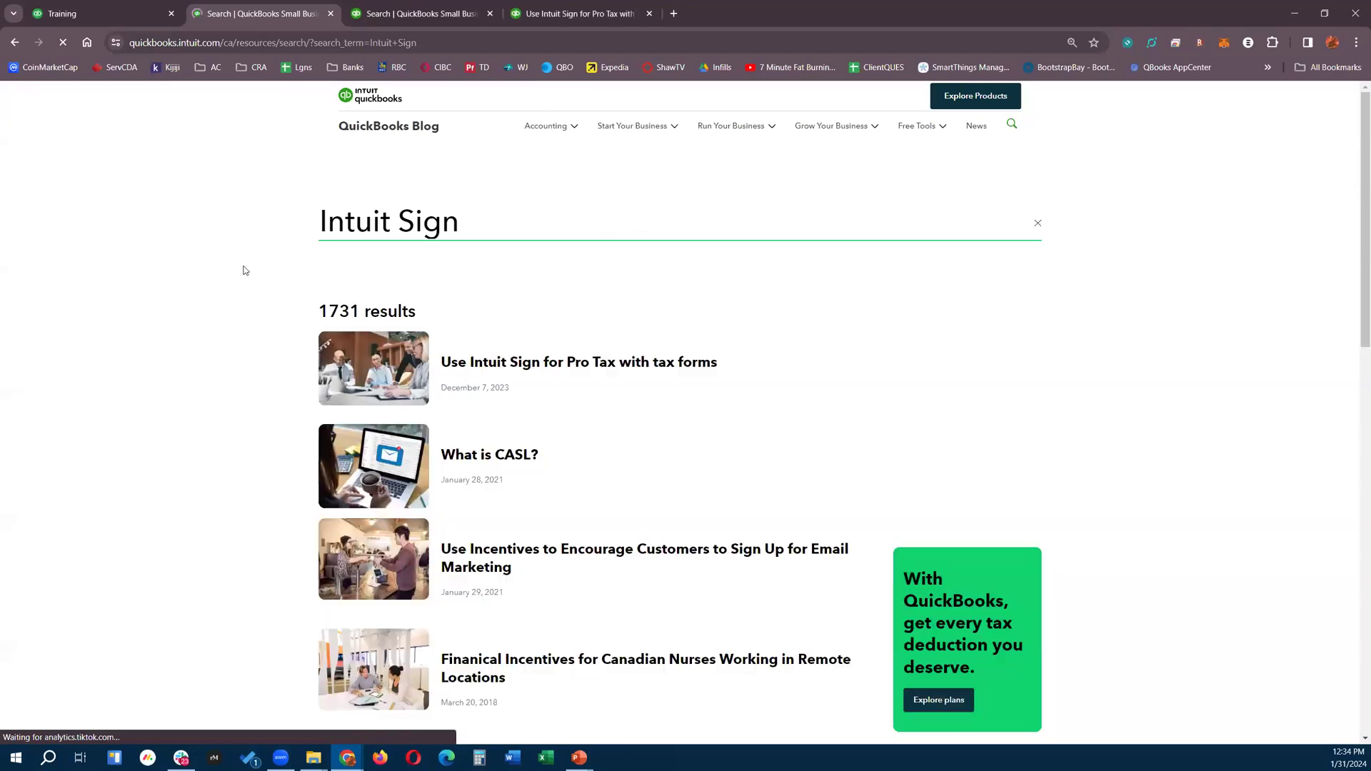
{"action": "left_click", "coordinate": [527, 373]}
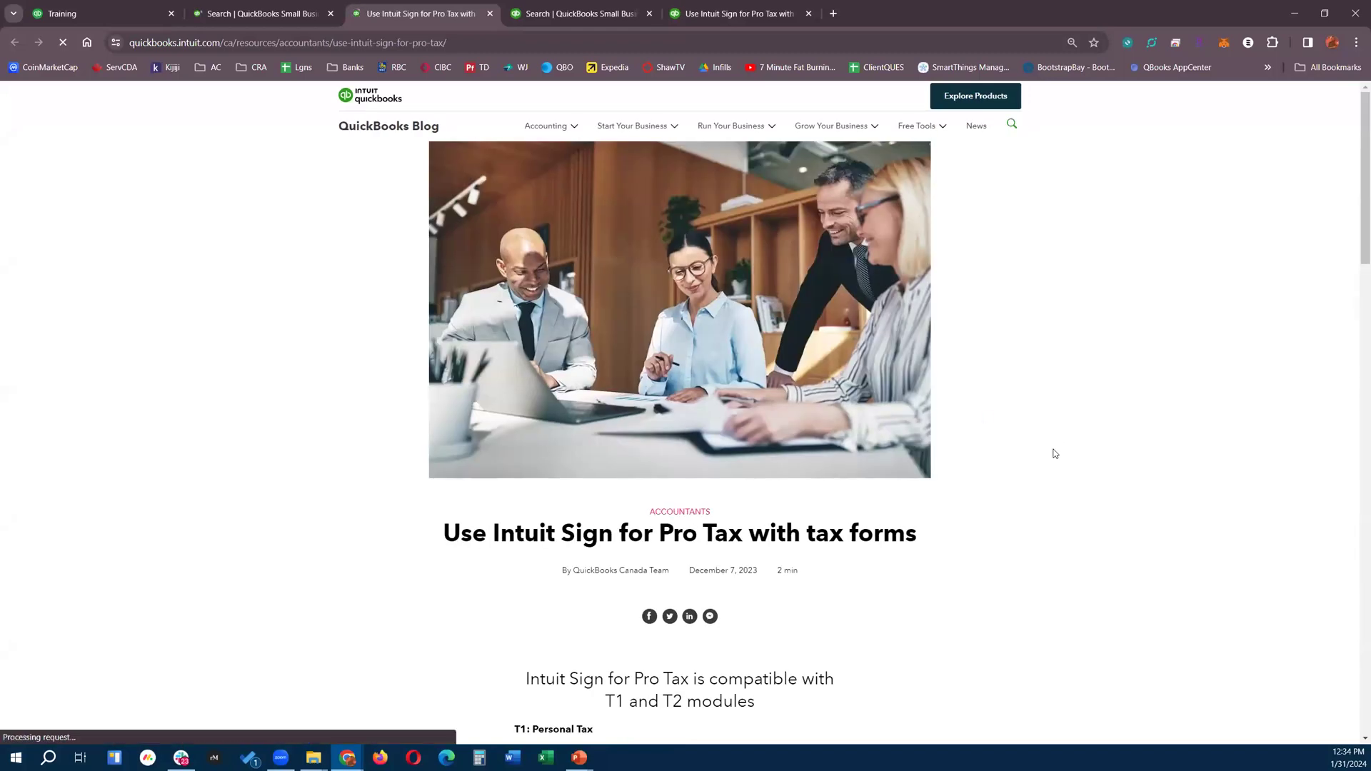
Step: Dismiss the rewards offer and review the article's lists of T1 and T2 forms compatible with Intuit Sign
{"action": "scroll", "coordinate": [1056, 456], "scroll_direction": "down", "scroll_amount": 3}
{"action": "scroll", "coordinate": [1052, 459], "scroll_direction": "down", "scroll_amount": 2}
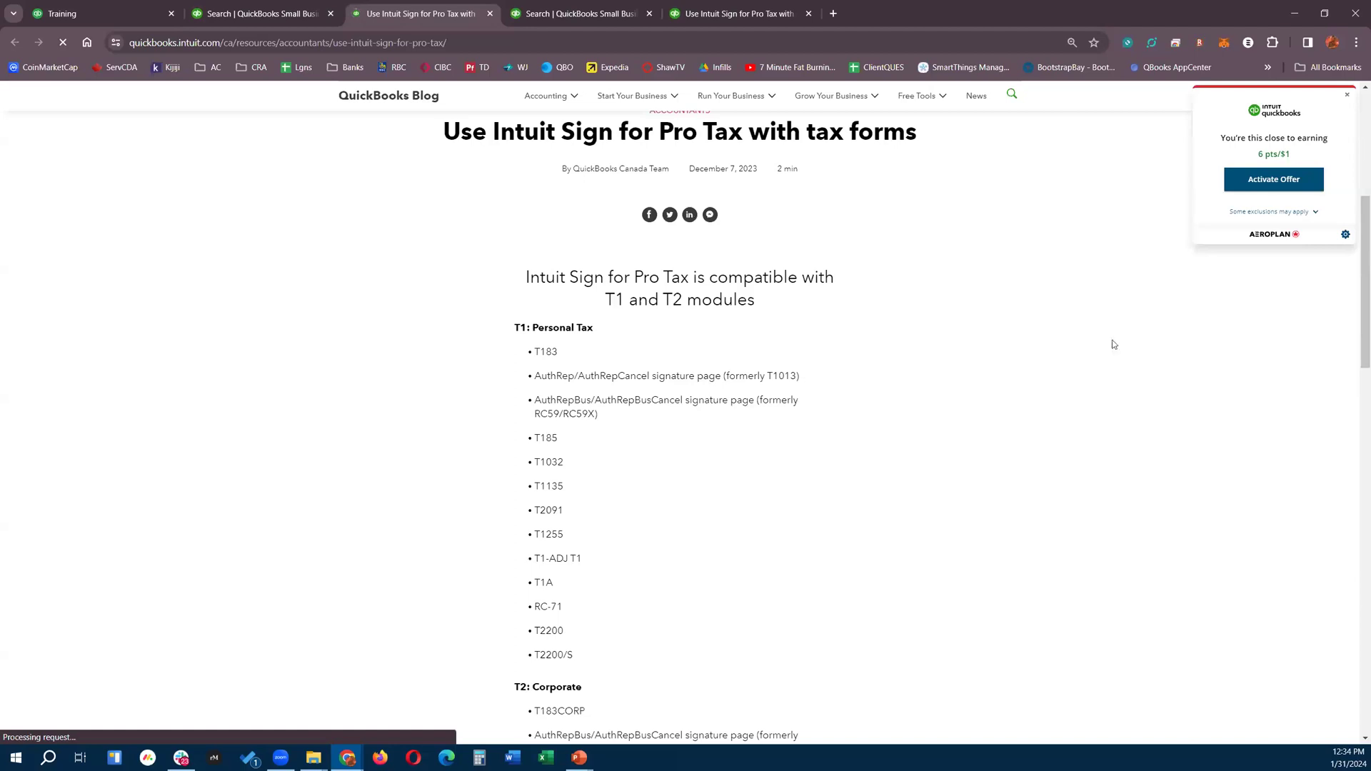
{"action": "left_click", "coordinate": [1347, 94]}
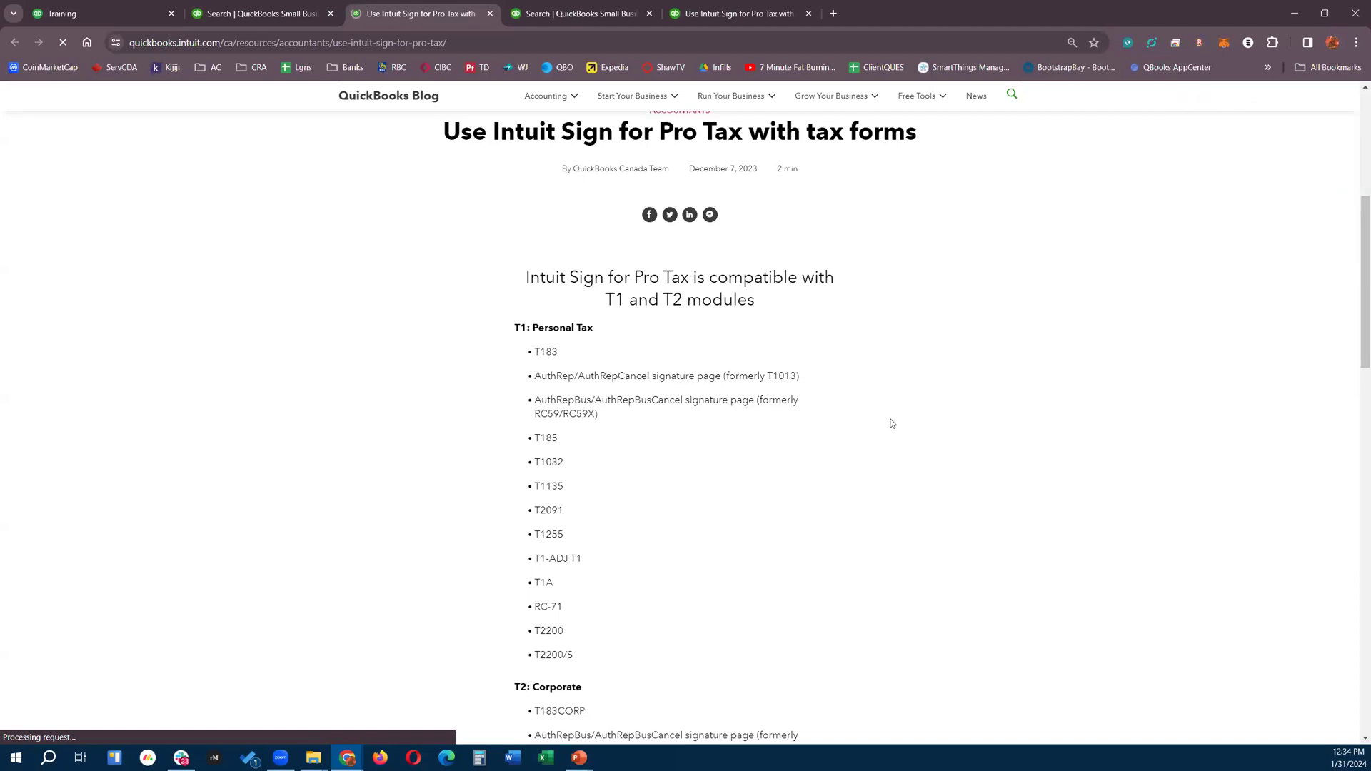
{"action": "scroll", "coordinate": [892, 423], "scroll_direction": "down", "scroll_amount": 2}
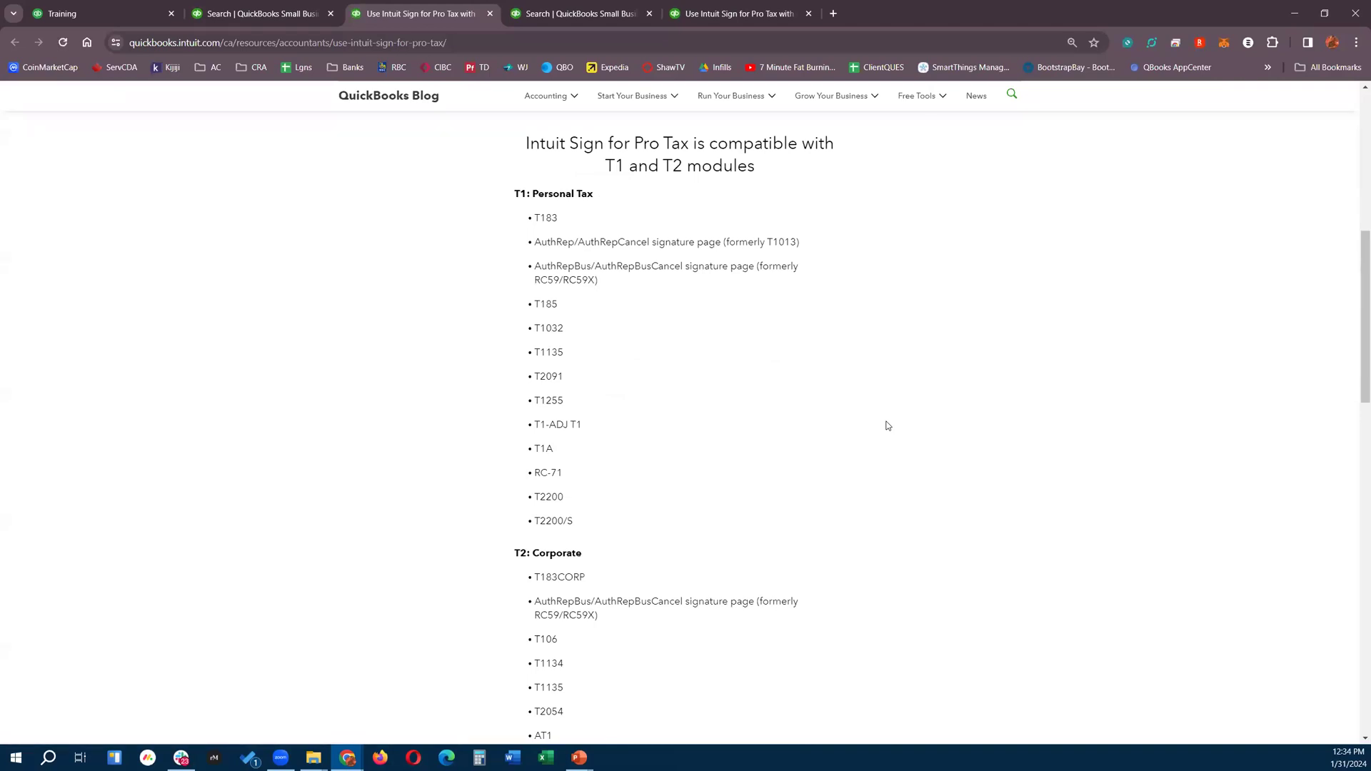
{"action": "scroll", "coordinate": [888, 426], "scroll_direction": "down", "scroll_amount": 2}
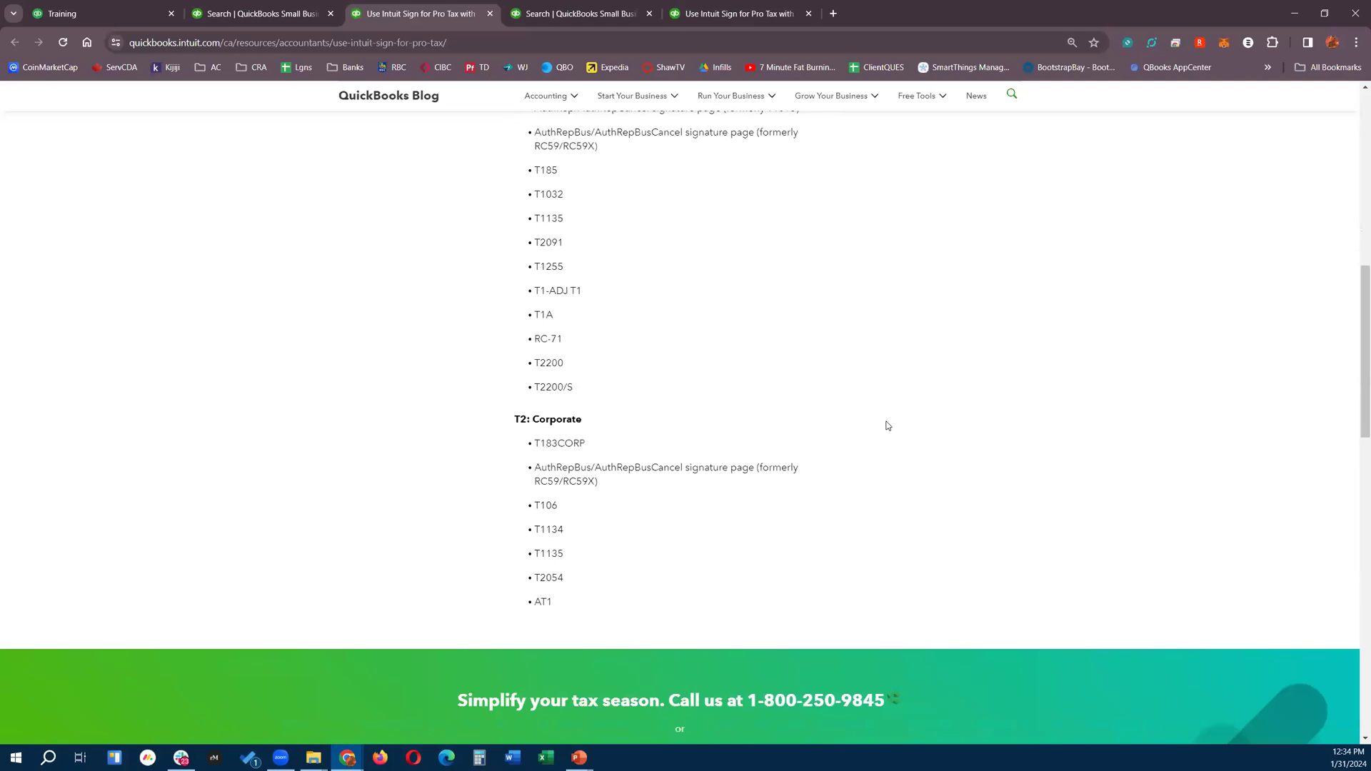
{"action": "scroll", "coordinate": [888, 426], "scroll_direction": "up", "scroll_amount": 1}
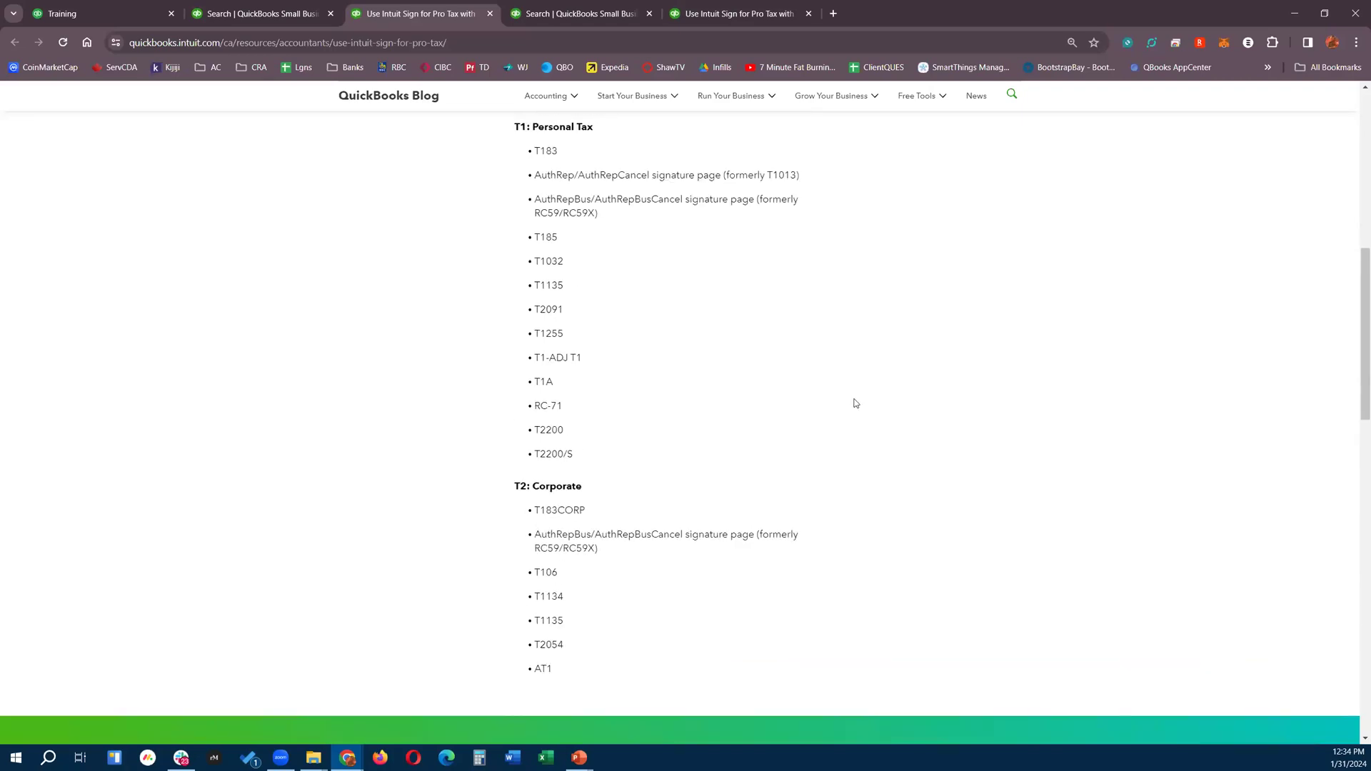
Step: Return to Pro Tax in QuickBooks Online Accountant and open the T1 personal returns list
{"action": "left_click", "coordinate": [253, 4]}
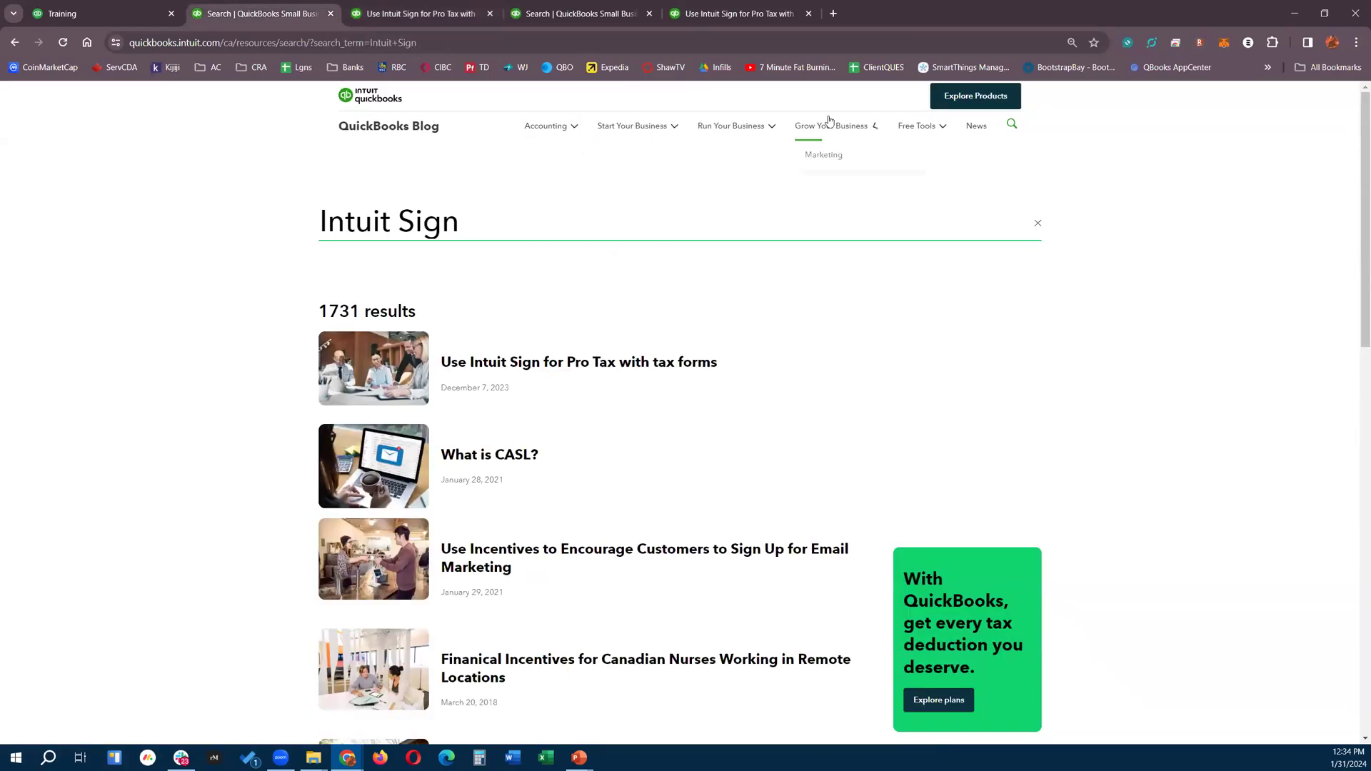
{"action": "mouse_move", "coordinate": [921, 139]}
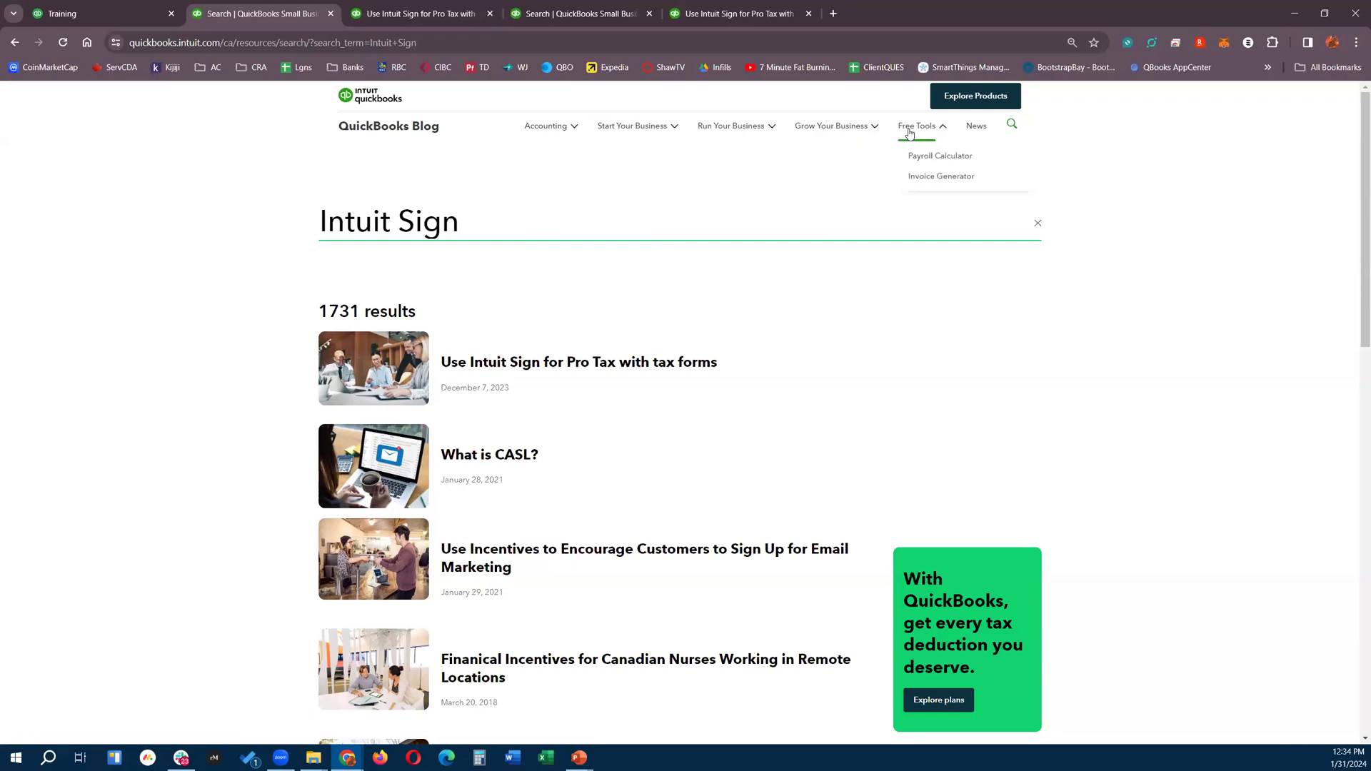
{"action": "mouse_move", "coordinate": [625, 136]}
{"action": "left_click", "coordinate": [104, 14]}
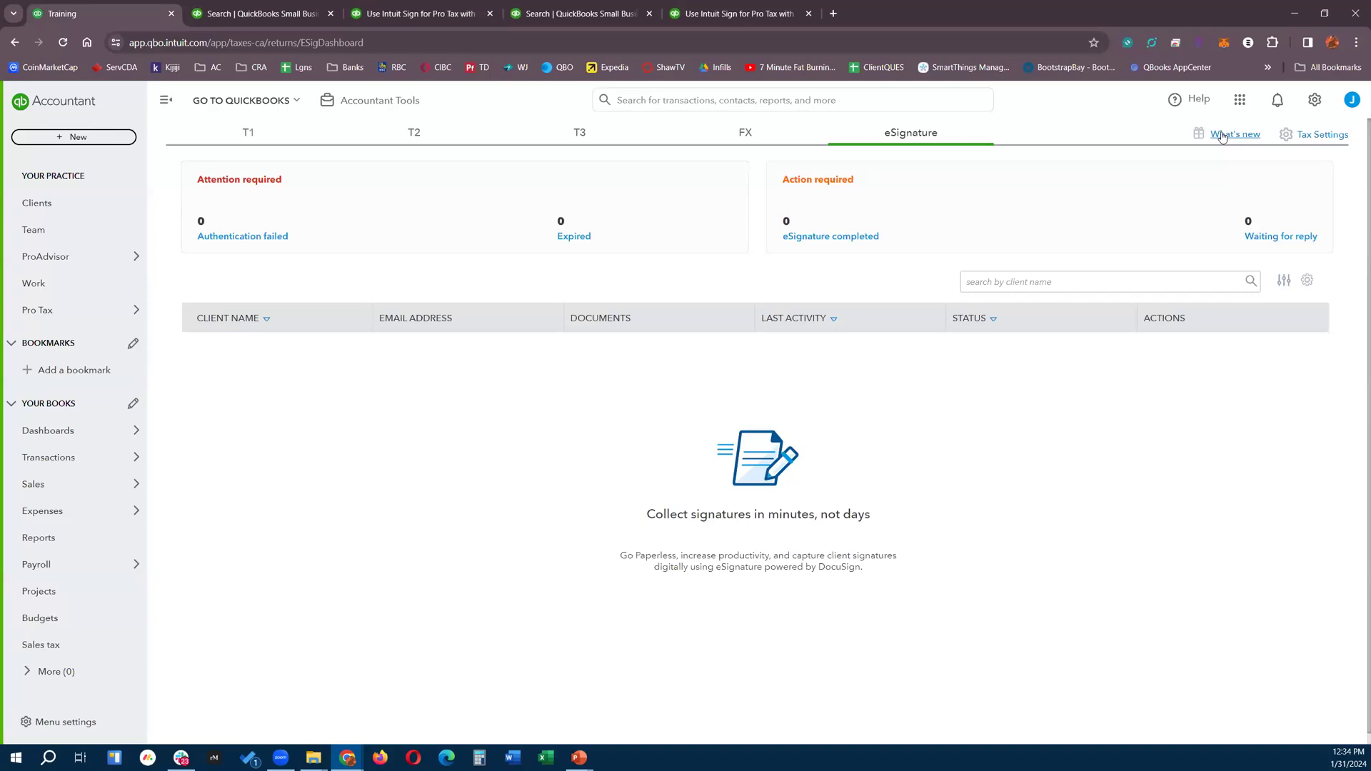
{"action": "left_click", "coordinate": [254, 132]}
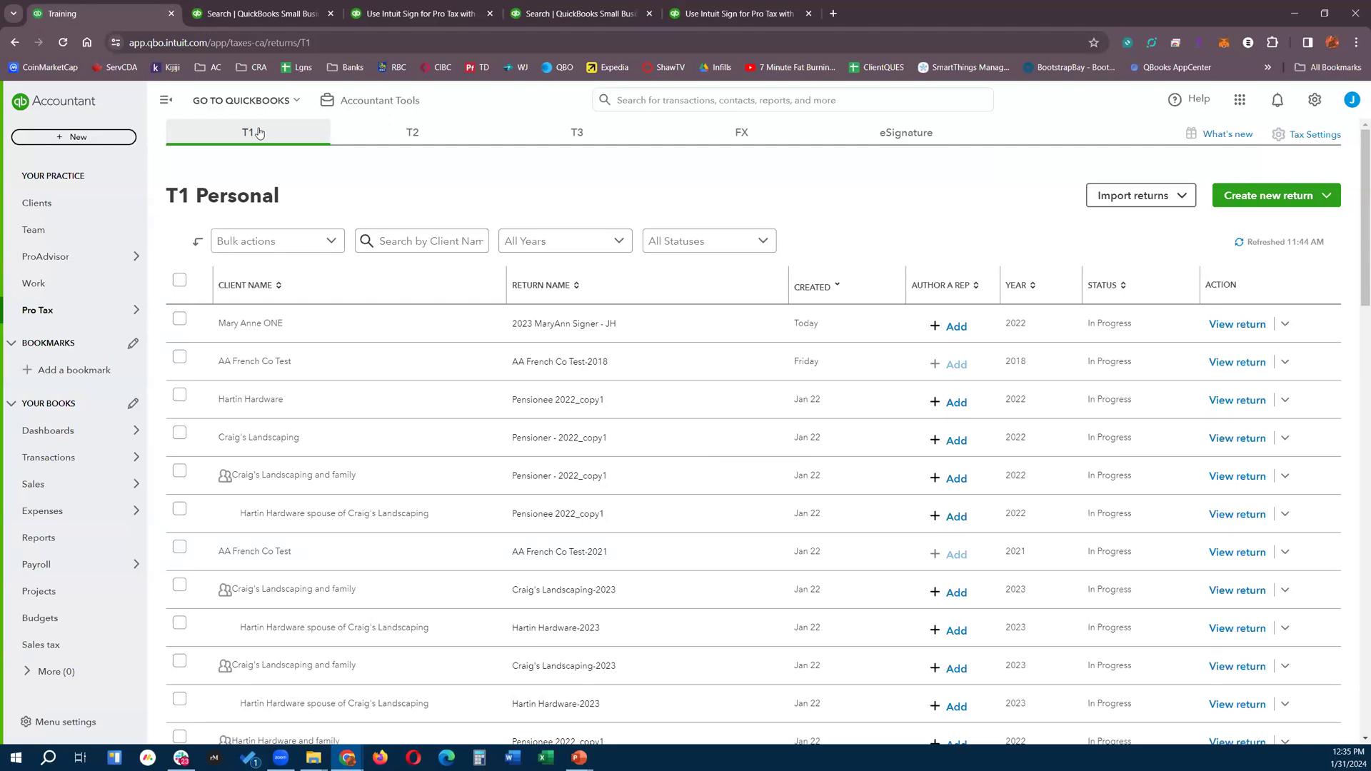
Step: Try the client name search with the client's first name, clear it, and view the 2022 T1 return created today
{"action": "scroll", "coordinate": [615, 399], "scroll_direction": "down", "scroll_amount": 5}
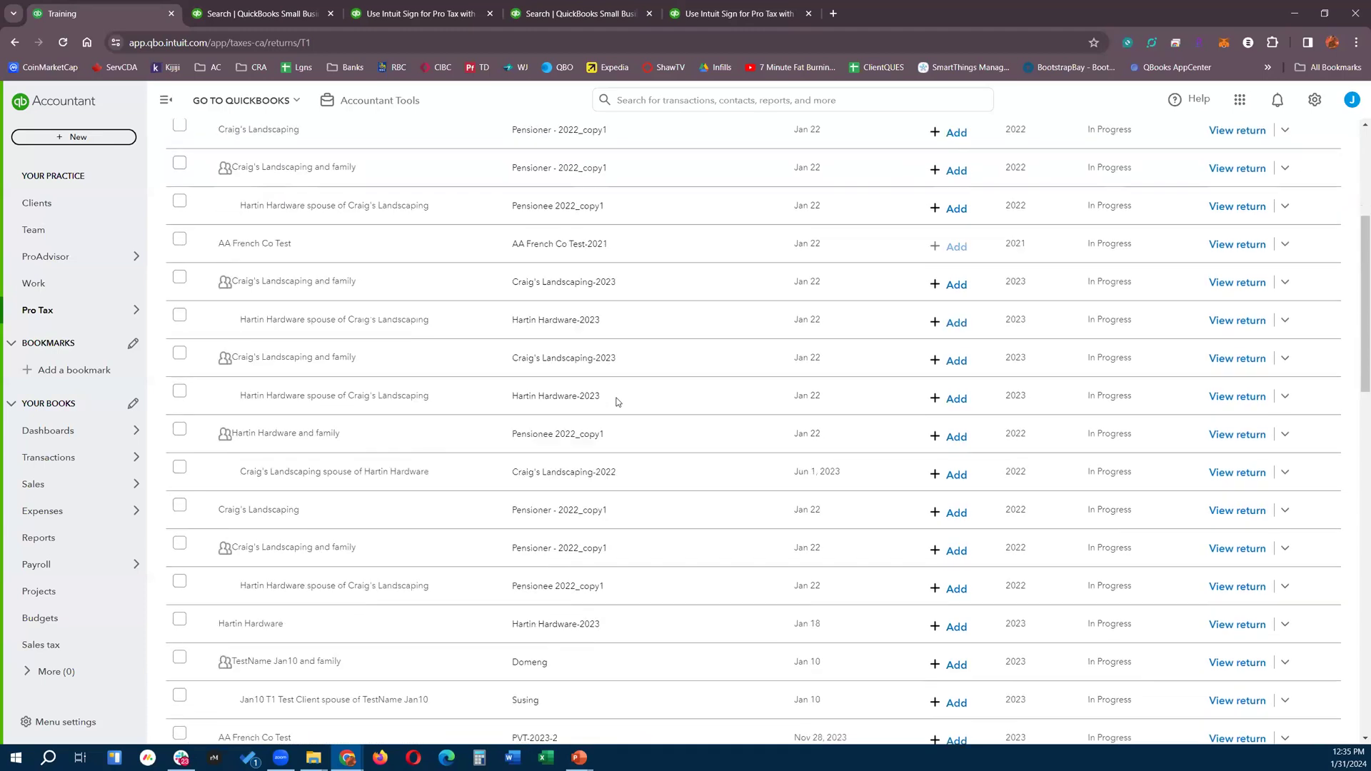
{"action": "scroll", "coordinate": [619, 403], "scroll_direction": "up", "scroll_amount": 5}
{"action": "left_click", "coordinate": [399, 242]}
{"action": "type", "text": "mary"}
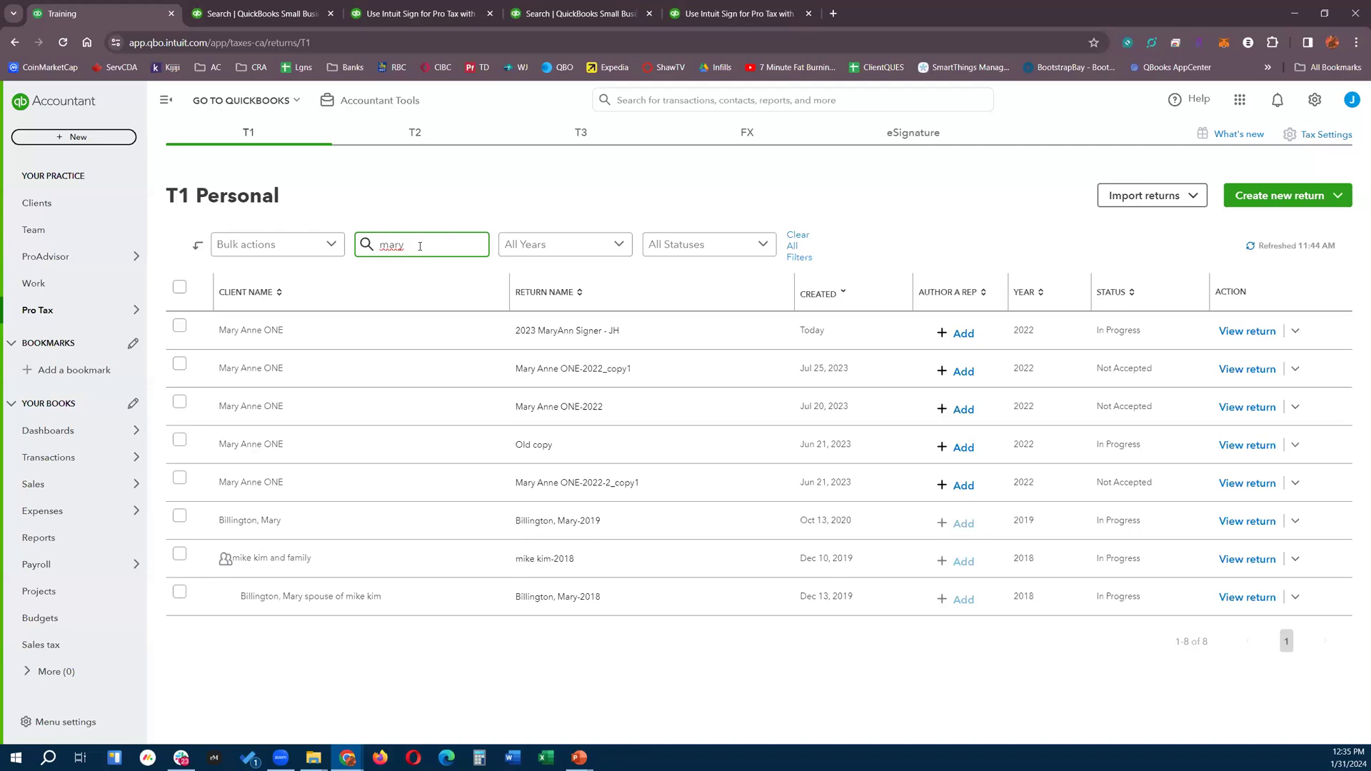
{"action": "left_click_drag", "start_coordinate": [415, 251], "coordinate": [379, 245]}
{"action": "key", "text": "BackSpace"}
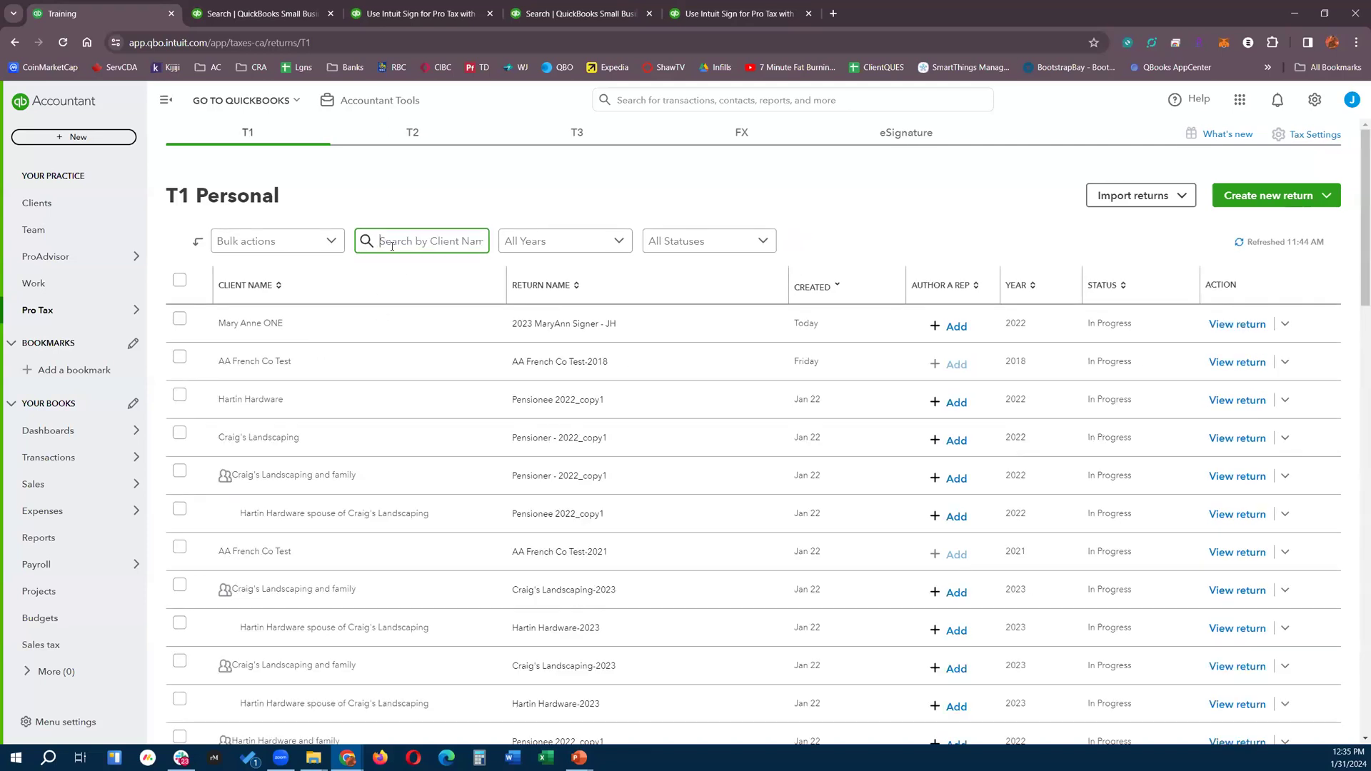
{"action": "left_click", "coordinate": [1237, 325]}
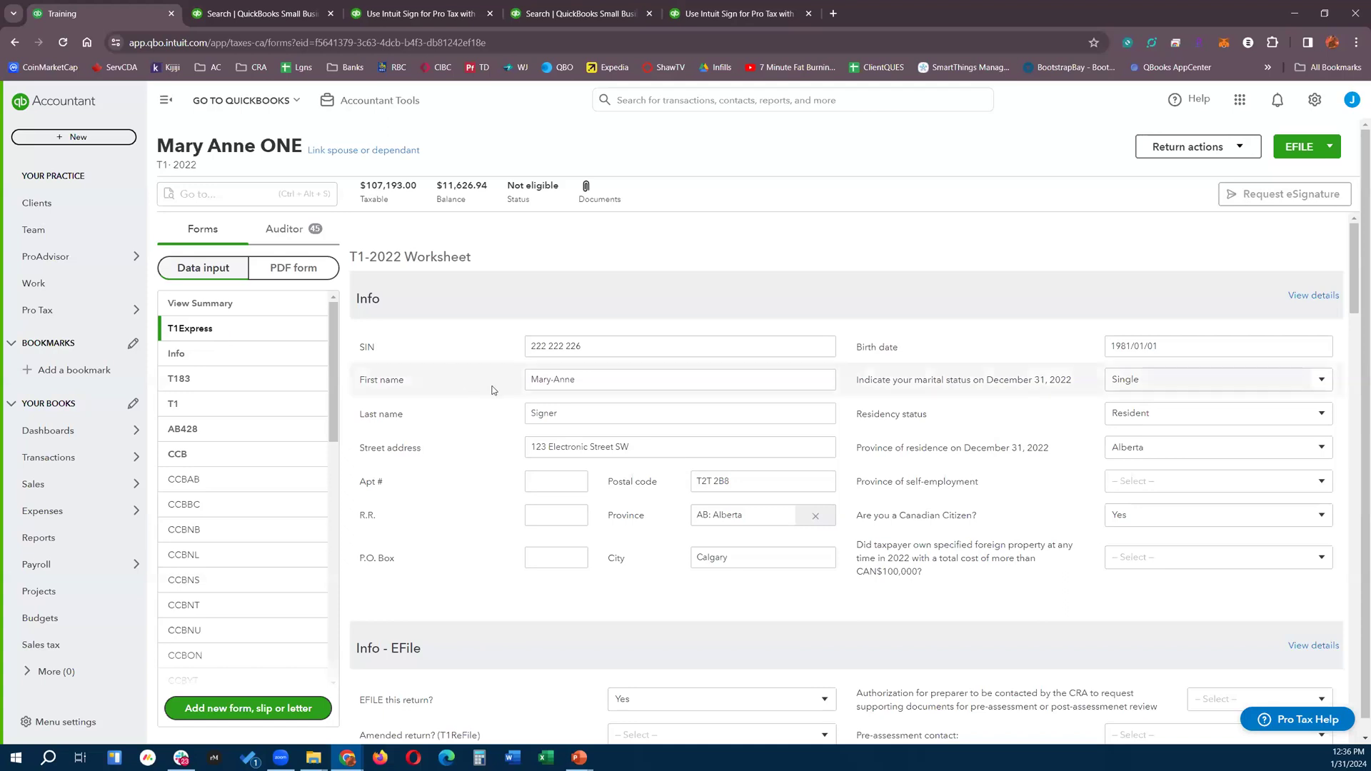
Step: Review the T1Express worksheet and the taxpayer personal information, including the name, address, phone and email fields
{"action": "scroll", "coordinate": [490, 393], "scroll_direction": "down", "scroll_amount": 8}
{"action": "scroll", "coordinate": [490, 423], "scroll_direction": "down", "scroll_amount": 5}
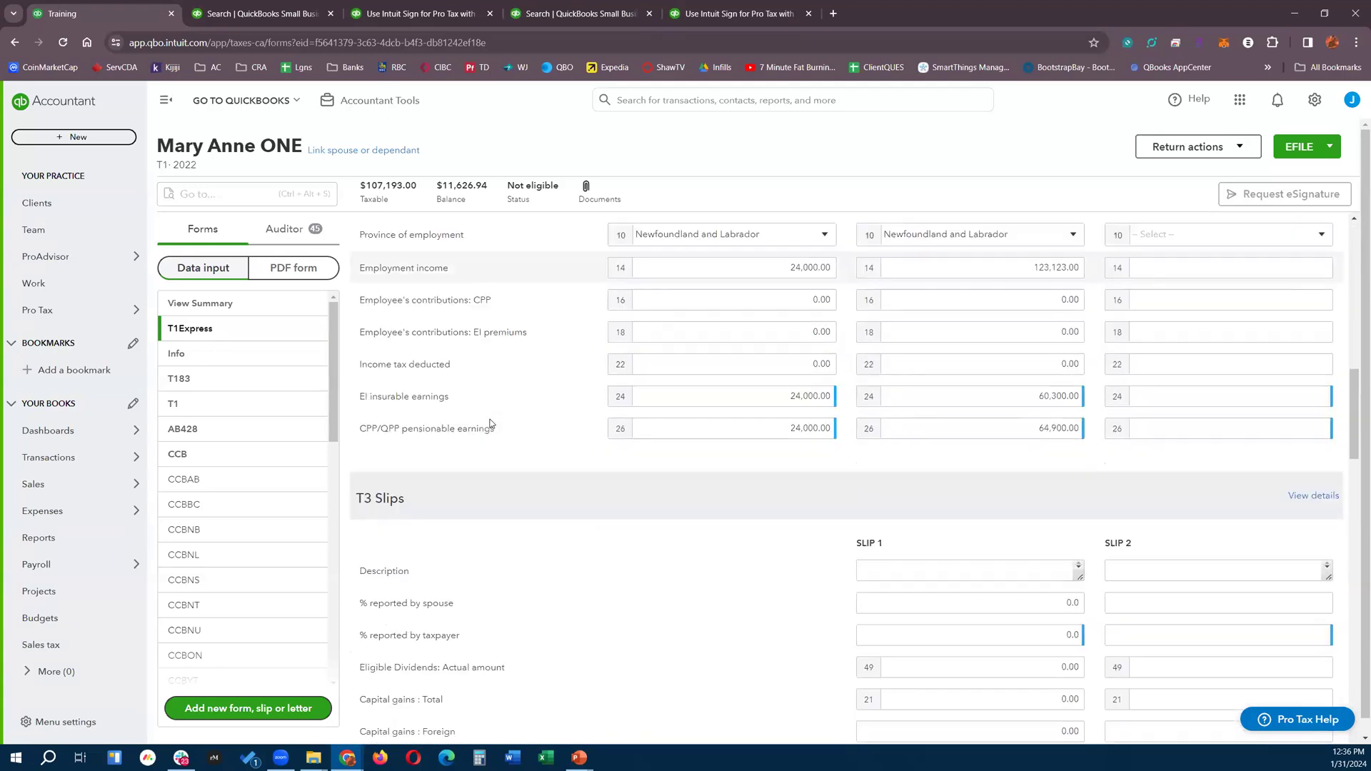
{"action": "scroll", "coordinate": [490, 424], "scroll_direction": "up", "scroll_amount": 13}
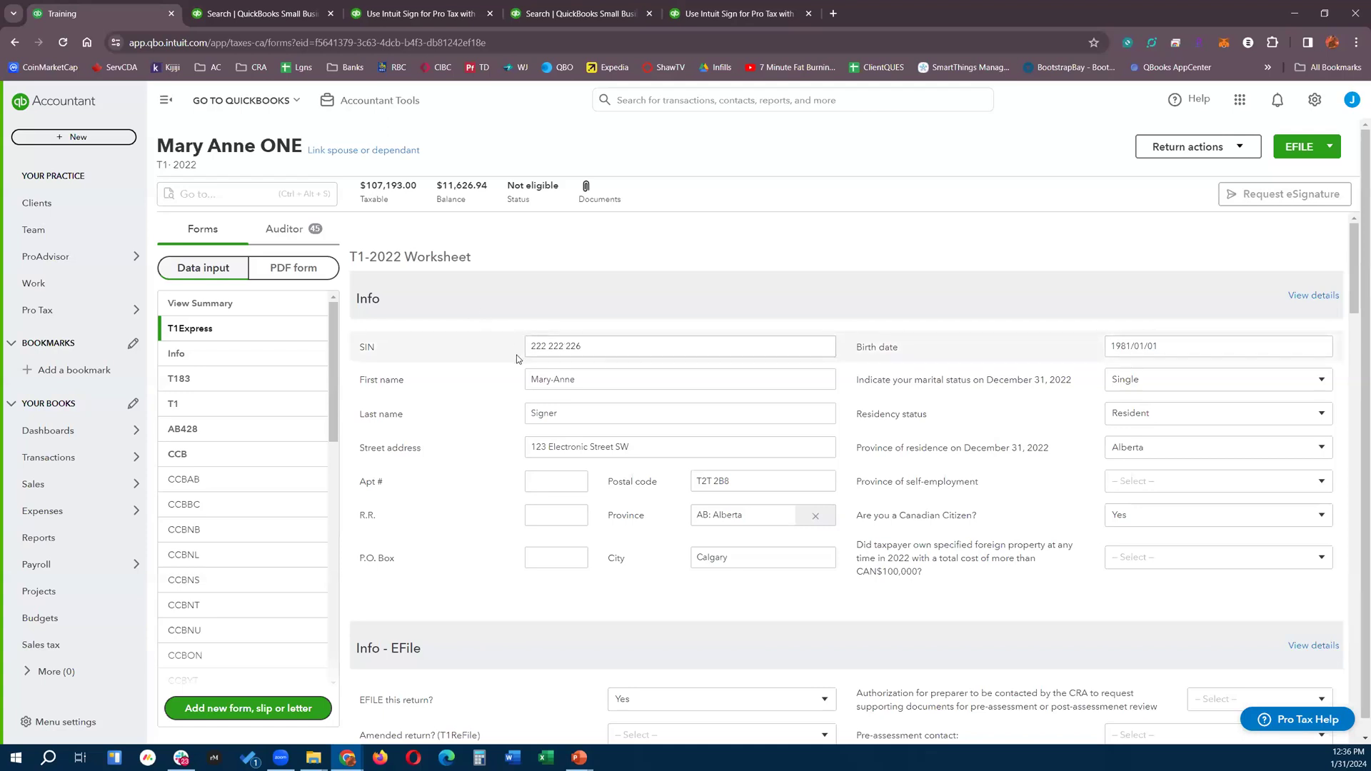
{"action": "scroll", "coordinate": [614, 370], "scroll_direction": "down", "scroll_amount": 5}
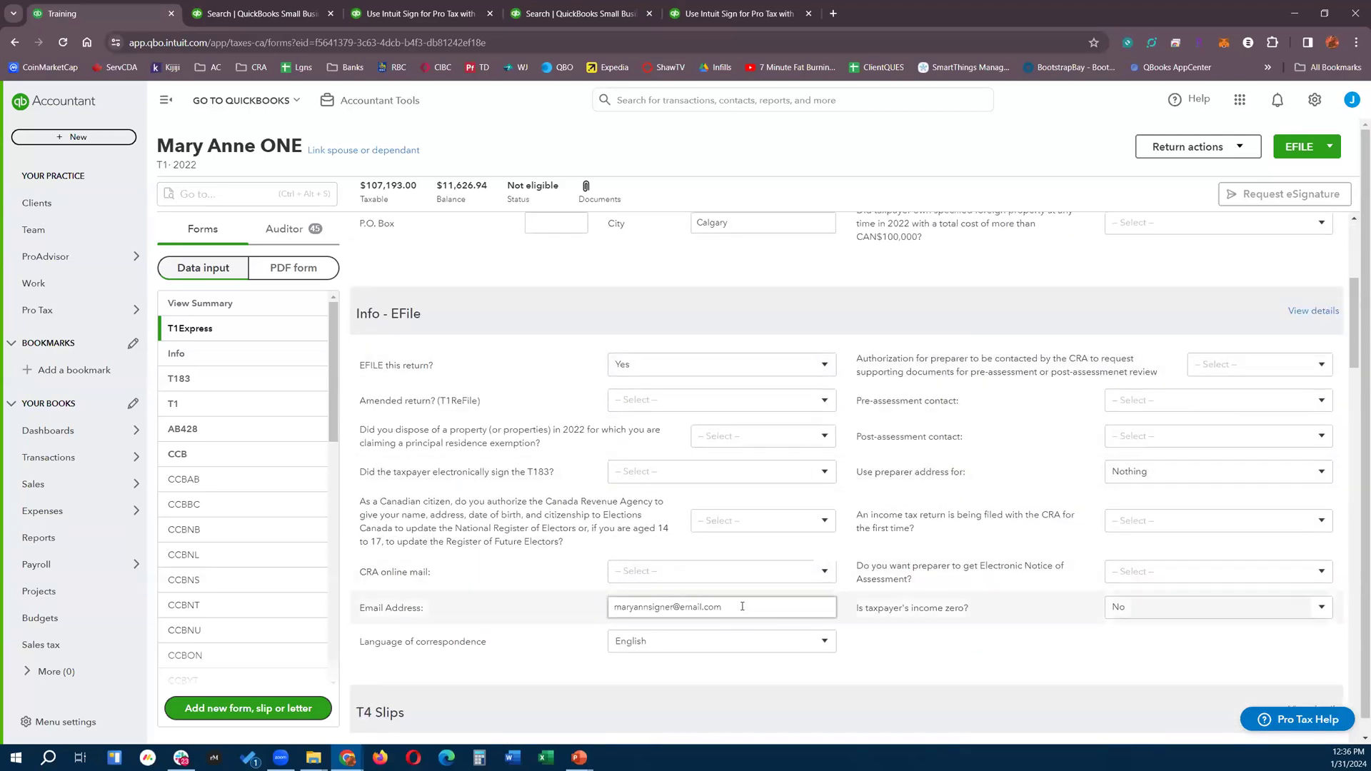
{"action": "triple_click", "coordinate": [741, 608]}
{"action": "left_click", "coordinate": [743, 606]}
{"action": "left_click", "coordinate": [172, 355]}
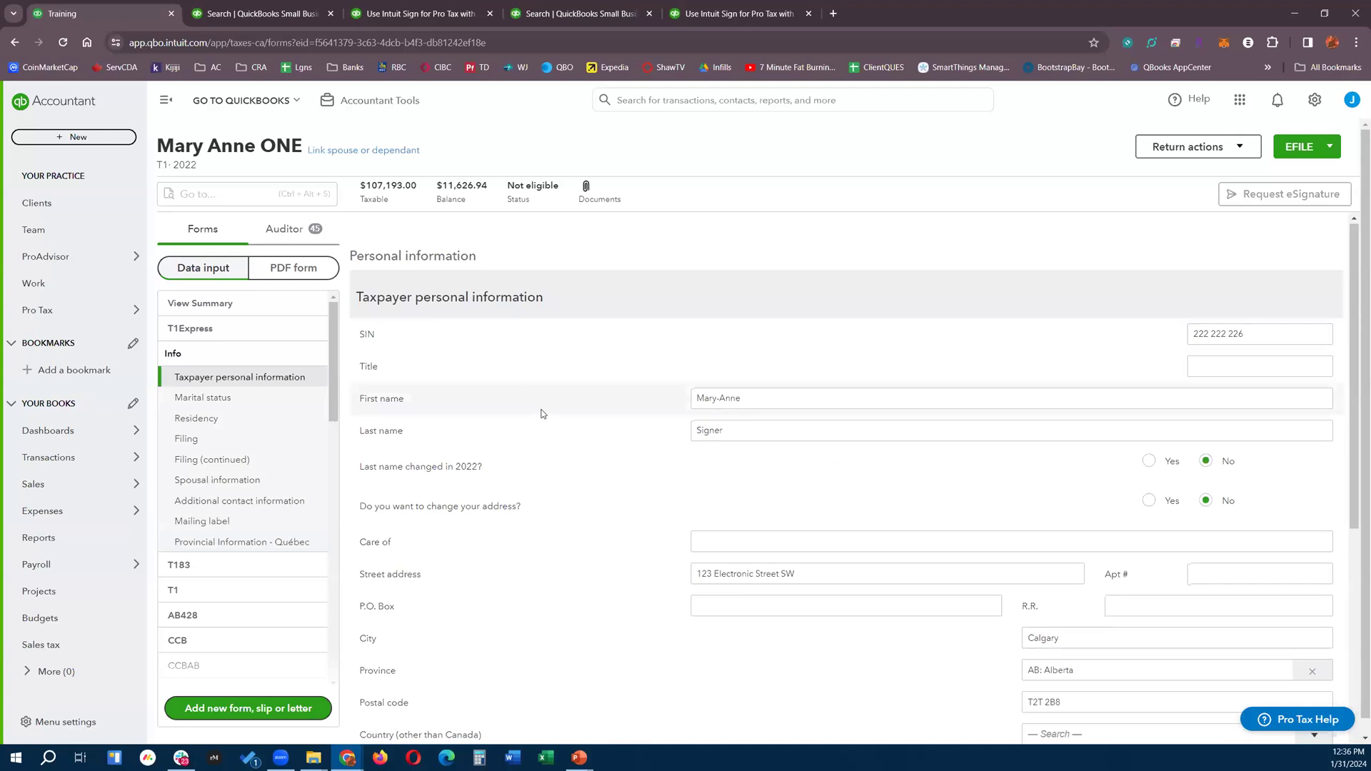
{"action": "scroll", "coordinate": [544, 416], "scroll_direction": "down", "scroll_amount": 3}
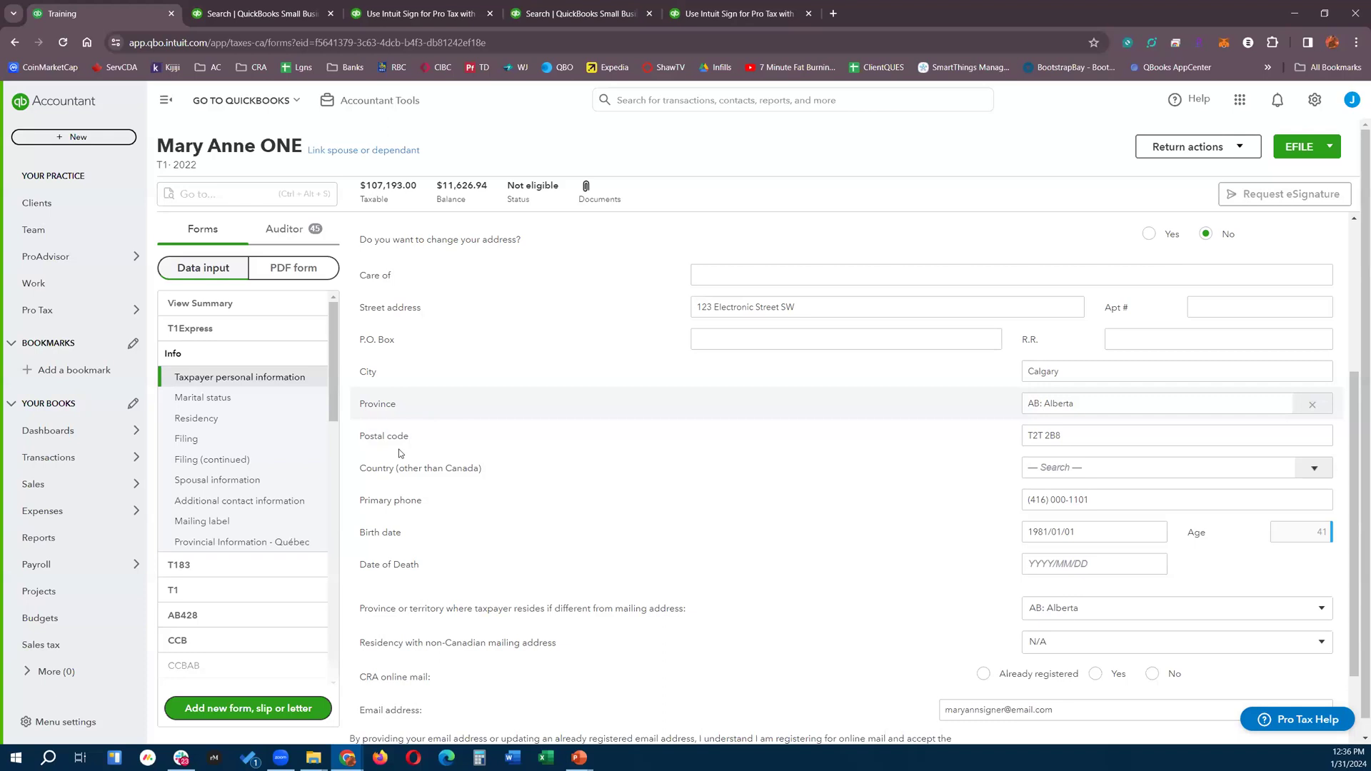
Step: Open the return's T183 form, examine its PDF version, and return to data input view
{"action": "left_click", "coordinate": [178, 566]}
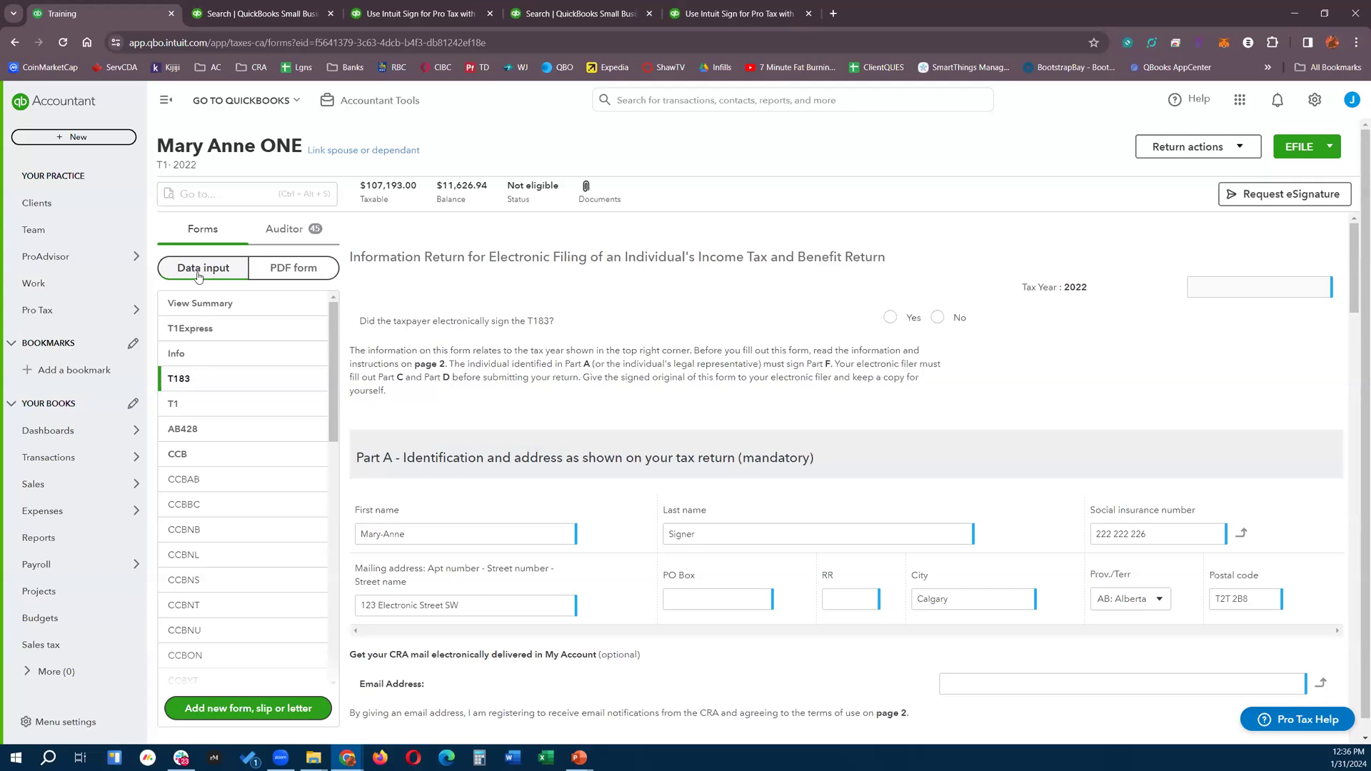
{"action": "left_click", "coordinate": [300, 275]}
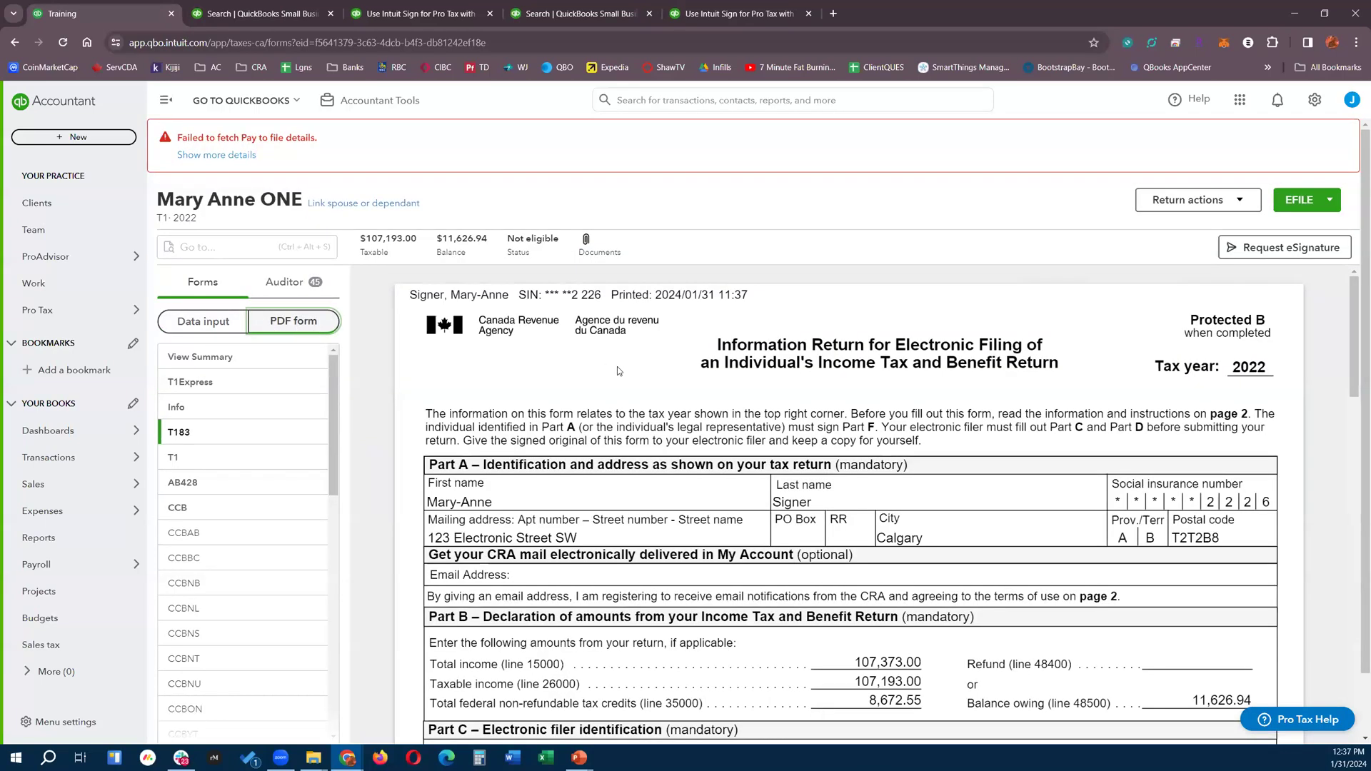
{"action": "scroll", "coordinate": [618, 367], "scroll_direction": "down", "scroll_amount": 5}
{"action": "scroll", "coordinate": [613, 396], "scroll_direction": "down", "scroll_amount": 3}
{"action": "scroll", "coordinate": [571, 386], "scroll_direction": "up", "scroll_amount": 8}
{"action": "left_click", "coordinate": [202, 321]}
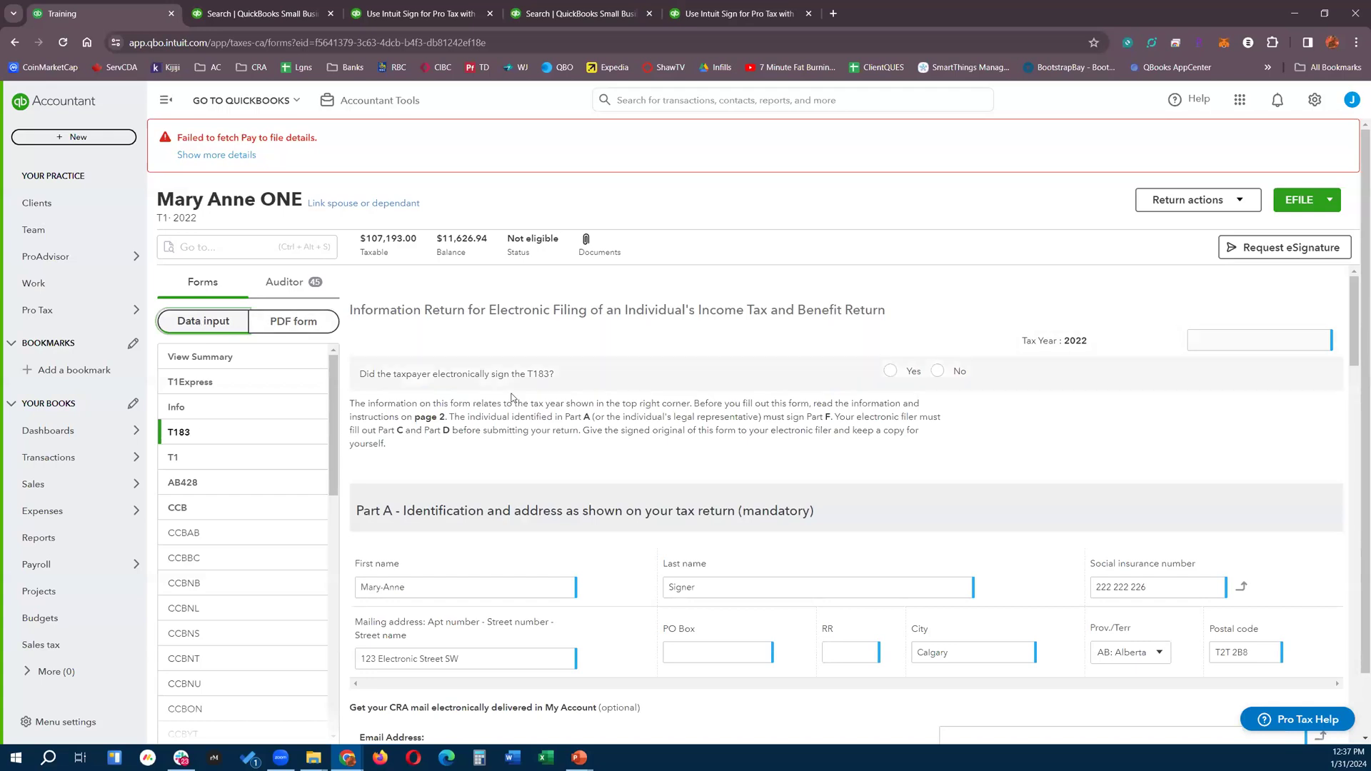
Step: Start an eSignature request with T183-2022.pdf and check the taxpayer's name, postal code and mobile number in the recipient details
{"action": "left_click", "coordinate": [1256, 250]}
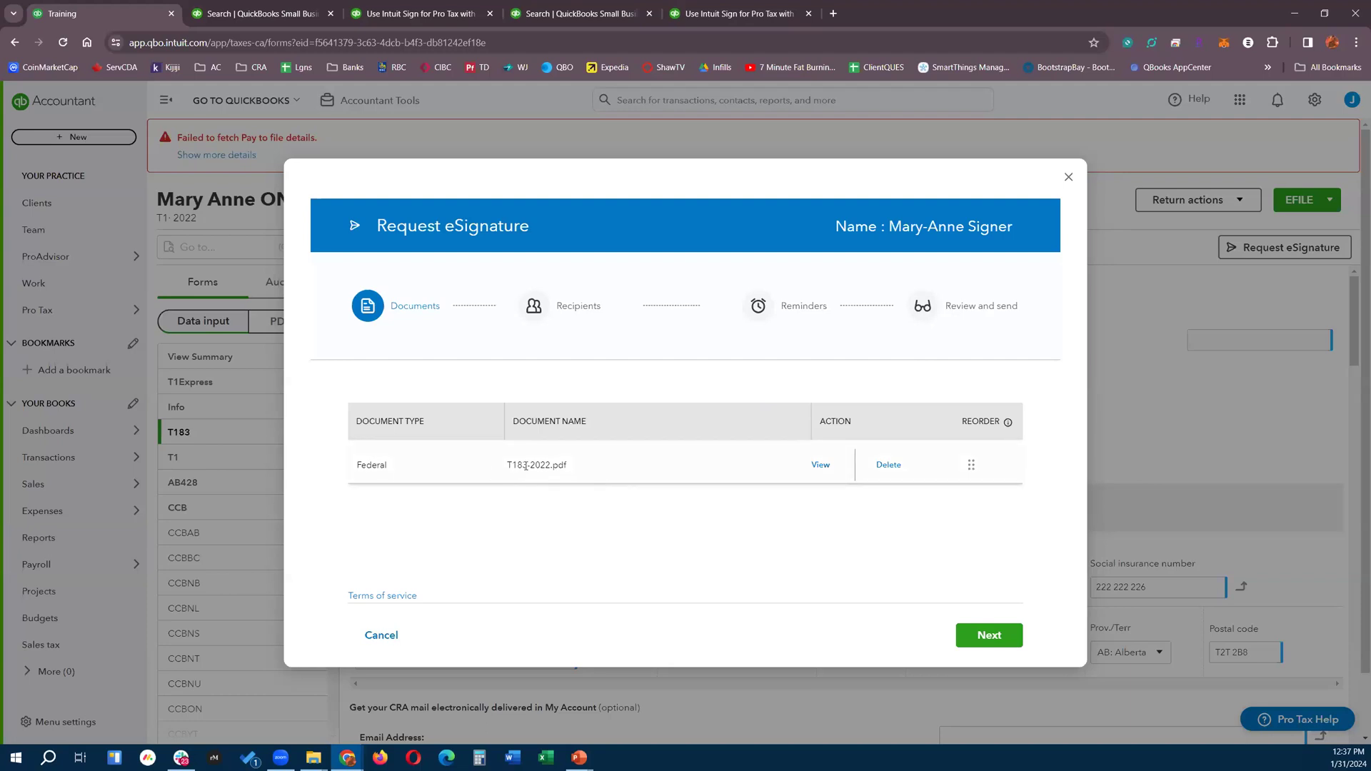
{"action": "left_click_drag", "start_coordinate": [509, 464], "coordinate": [526, 465]}
{"action": "left_click", "coordinate": [994, 635]}
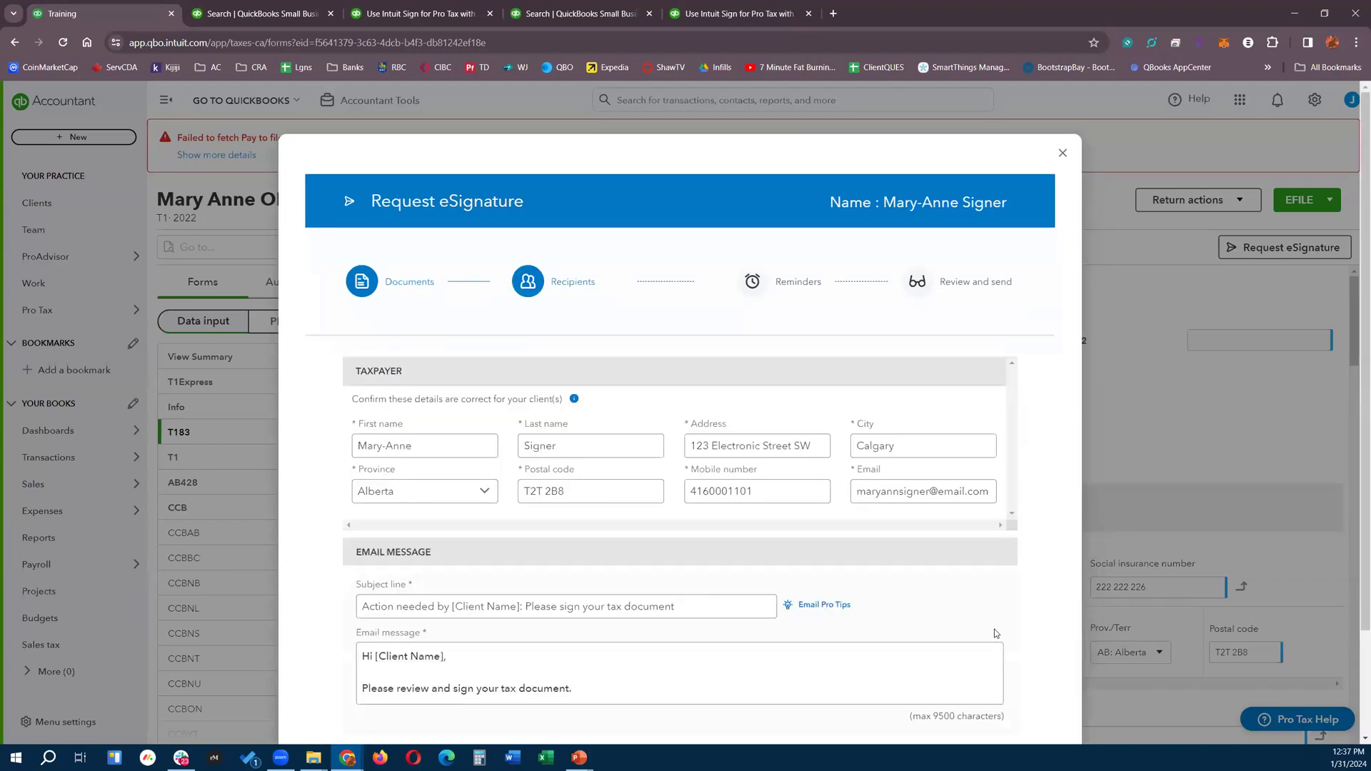
{"action": "scroll", "coordinate": [885, 551], "scroll_direction": "down", "scroll_amount": 1}
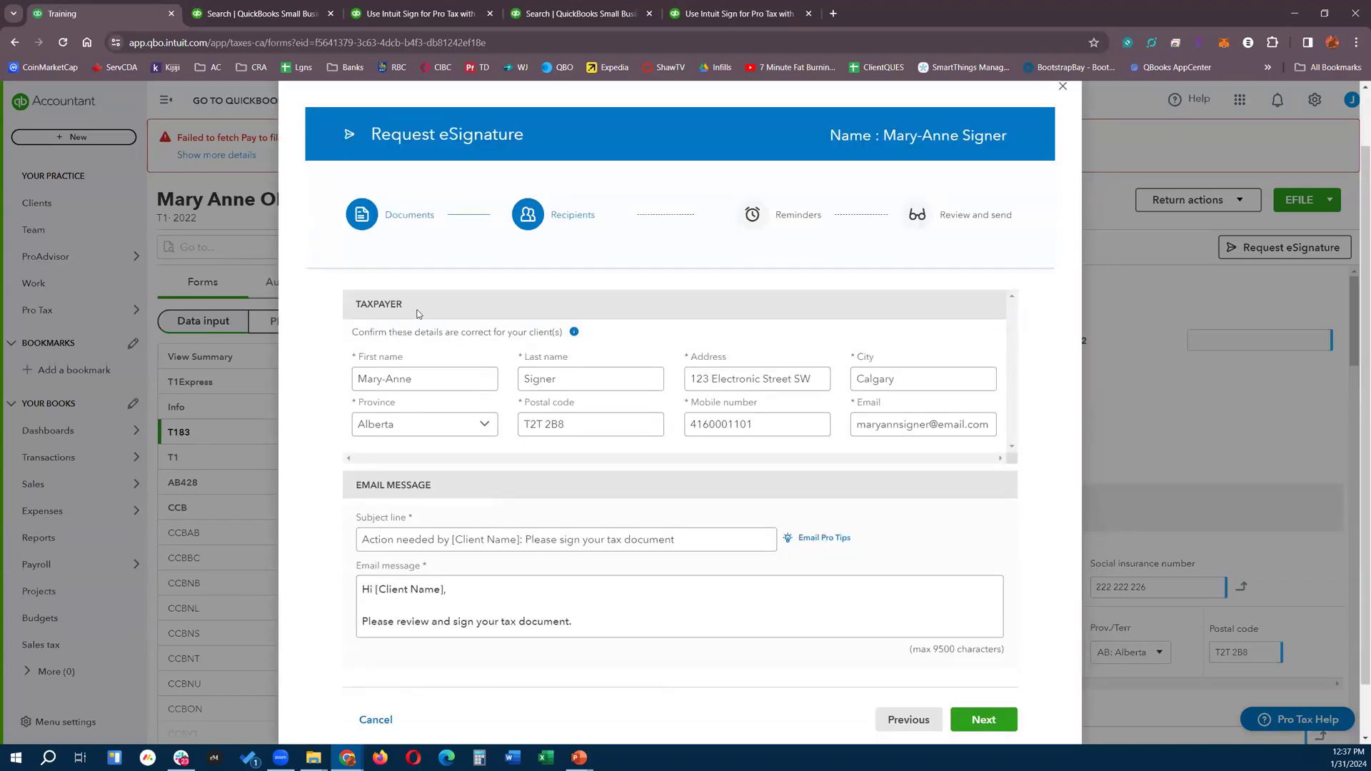
{"action": "left_click", "coordinate": [568, 380]}
{"action": "left_click", "coordinate": [541, 424]}
{"action": "left_click_drag", "start_coordinate": [760, 426], "coordinate": [673, 426]}
{"action": "left_click", "coordinate": [815, 427]}
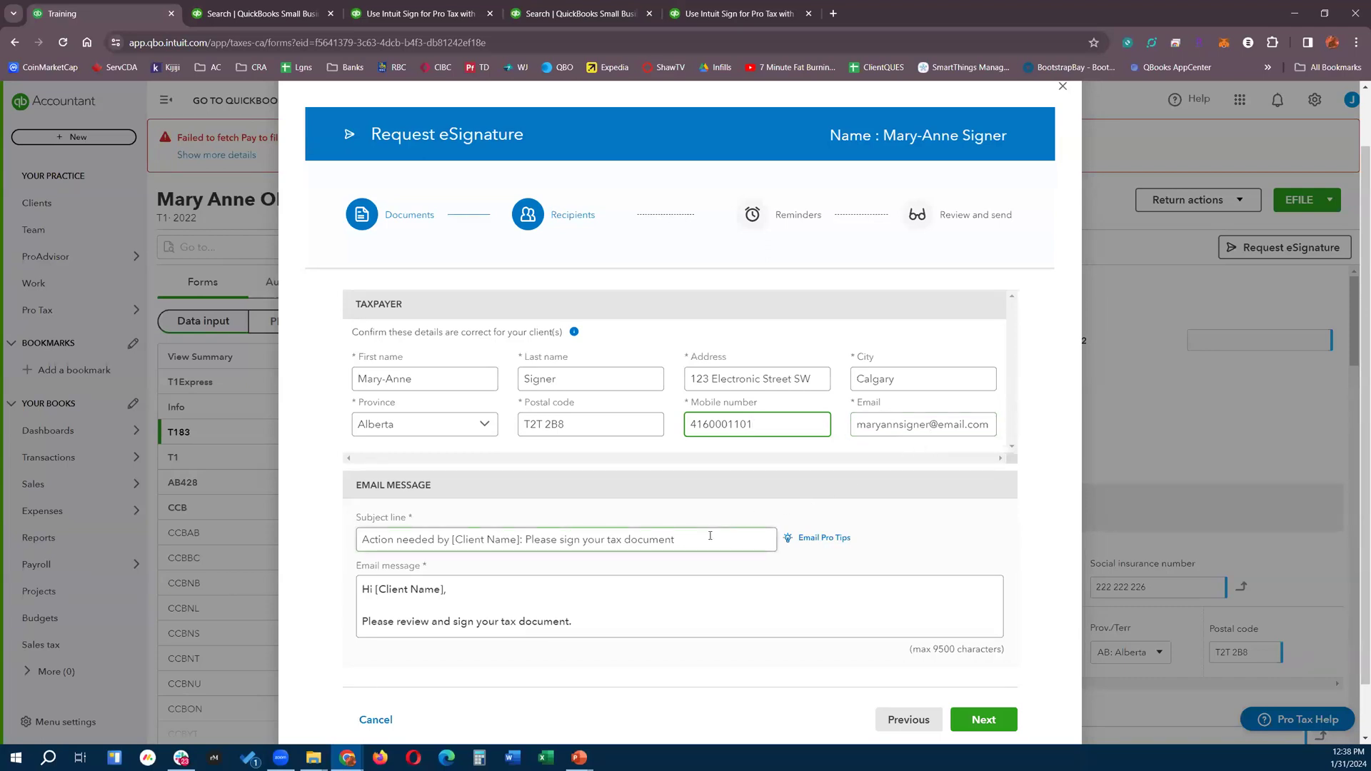
Step: Replace the eSignature email's subject with "Please sign the T183 form" and continue to the reminder settings
{"action": "left_click_drag", "start_coordinate": [710, 536], "coordinate": [298, 551]}
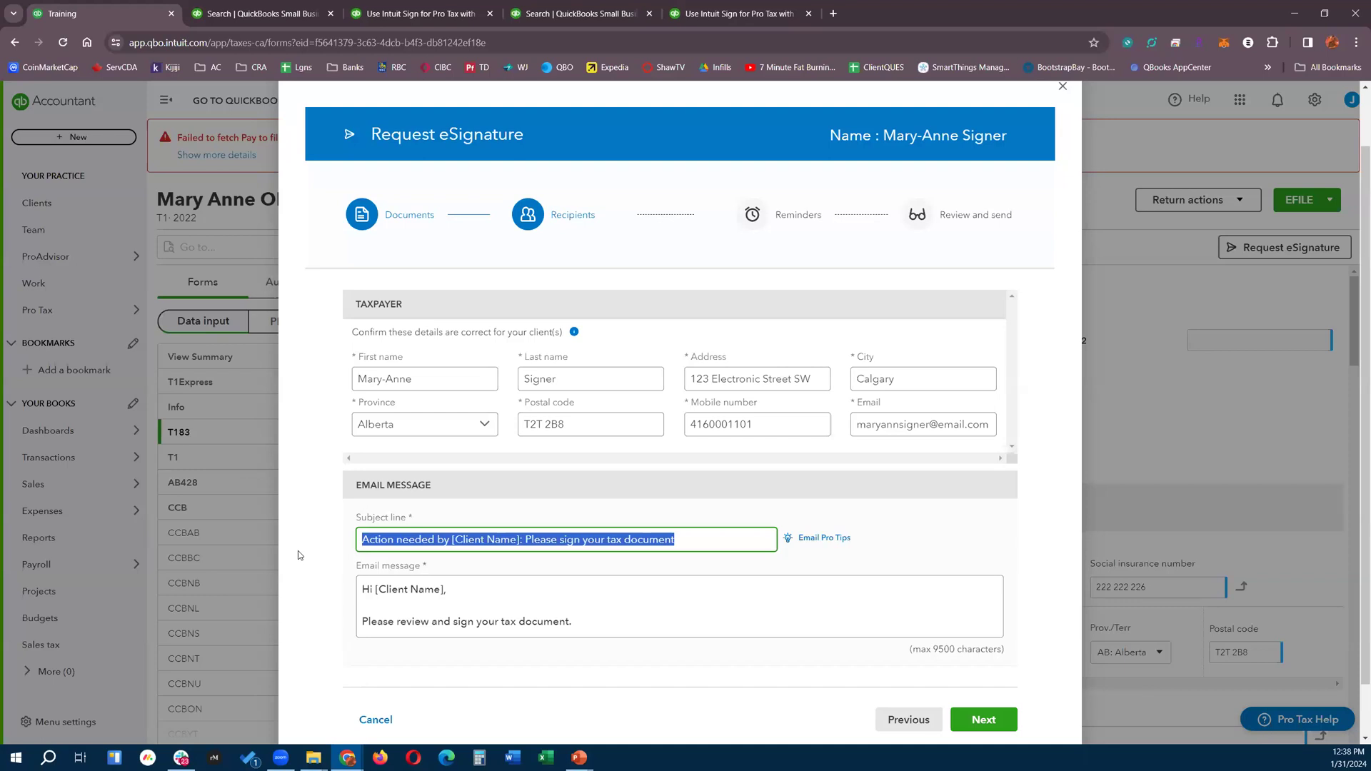
{"action": "type", "text": "Please sign the T183 form"}
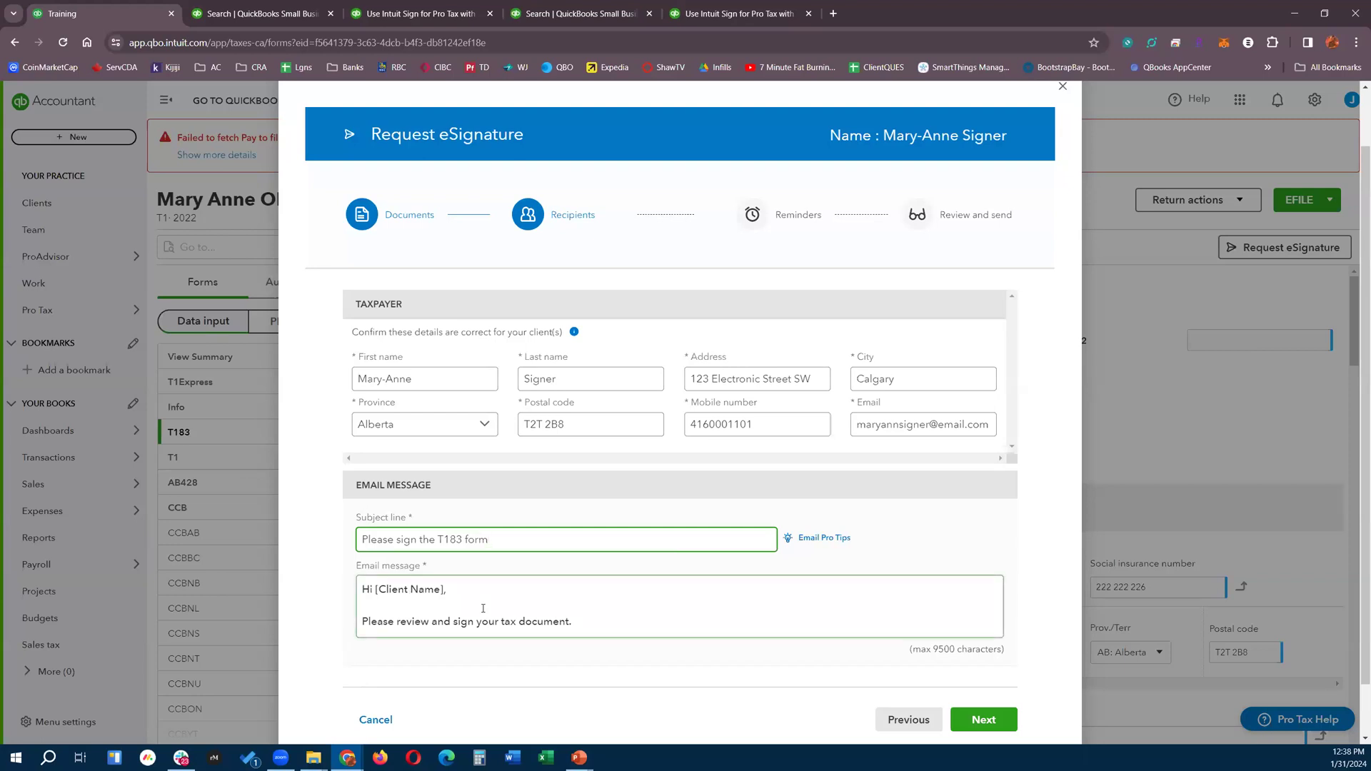
{"action": "left_click", "coordinate": [978, 719]}
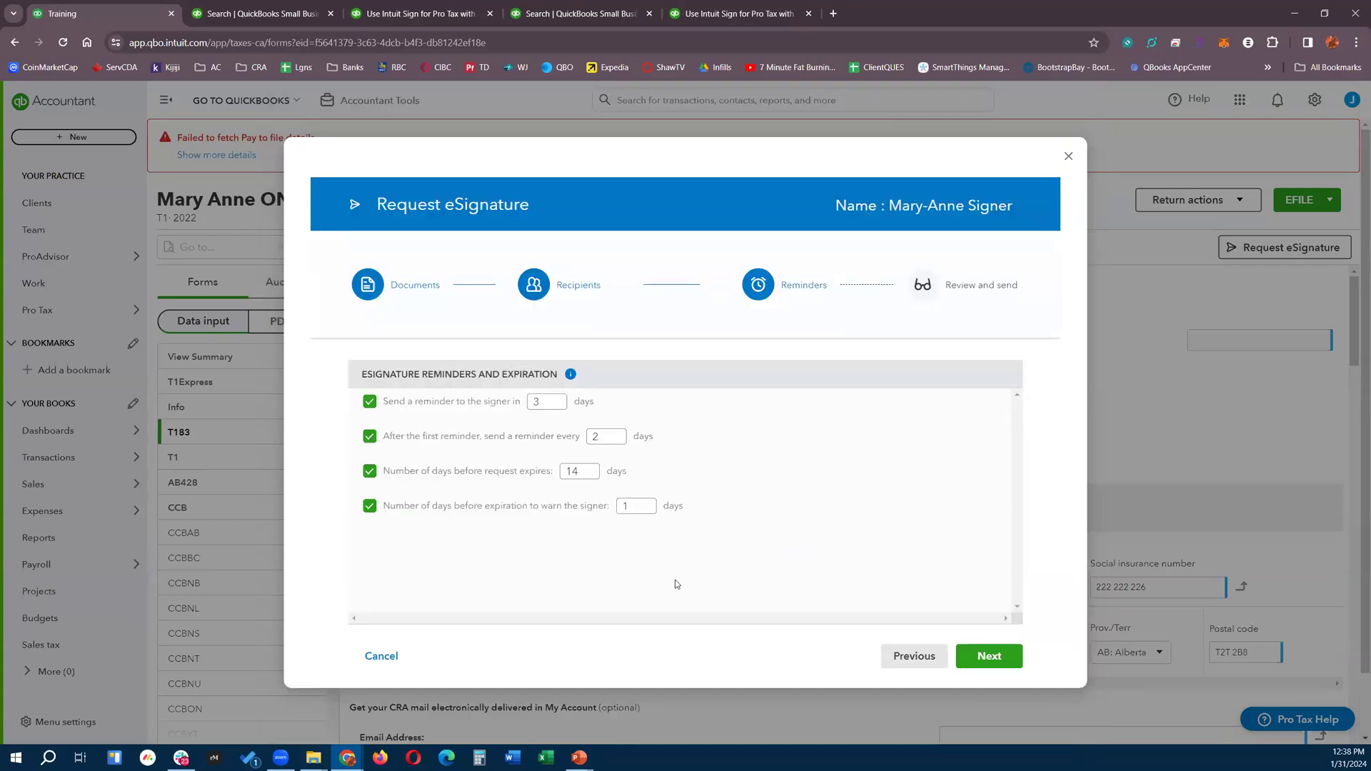
Step: Set the first reminder to 1 day, repeats to every 1 day and expiration to 7 days, review the summary, and close without sending
{"action": "left_click", "coordinate": [556, 406]}
{"action": "left_click", "coordinate": [616, 440]}
{"action": "left_click", "coordinate": [588, 476]}
{"action": "left_click", "coordinate": [588, 476]}
{"action": "left_click", "coordinate": [990, 657]}
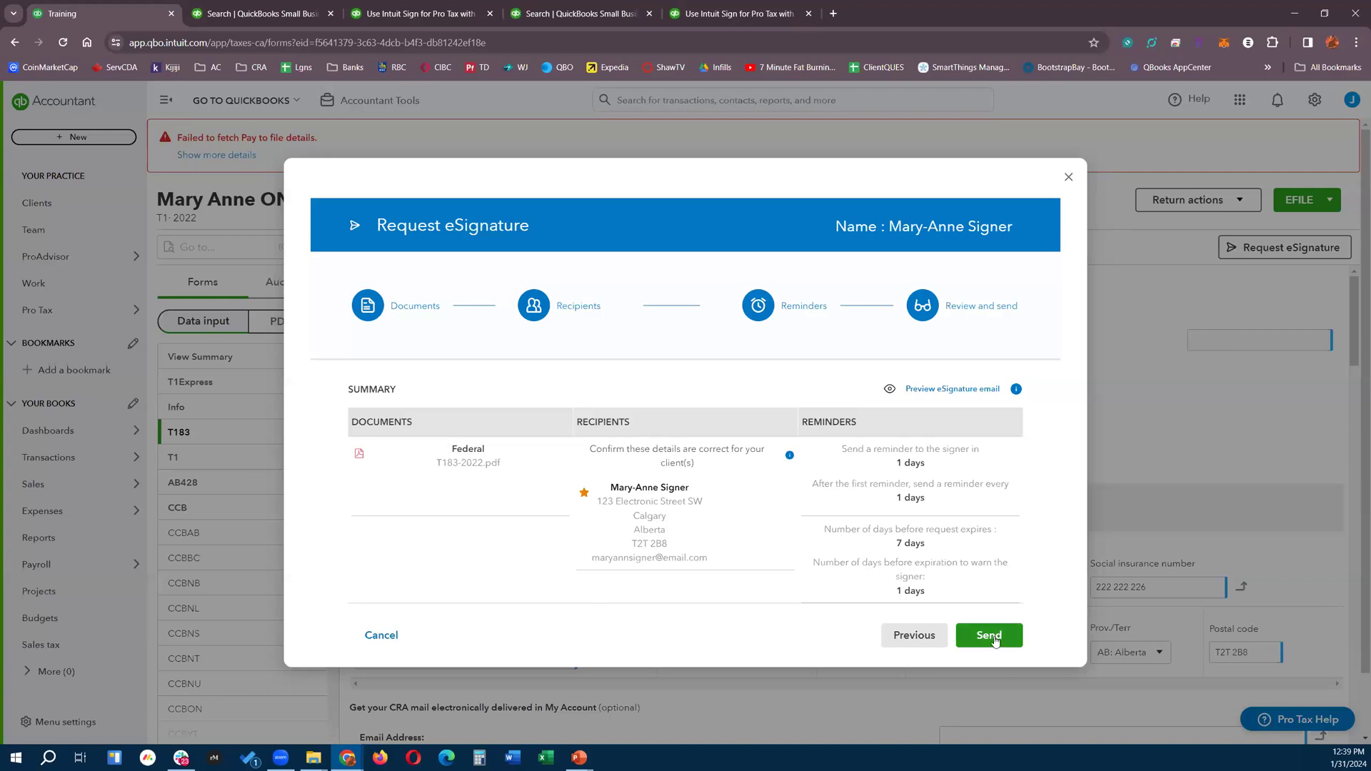
{"action": "left_click", "coordinate": [1069, 179]}
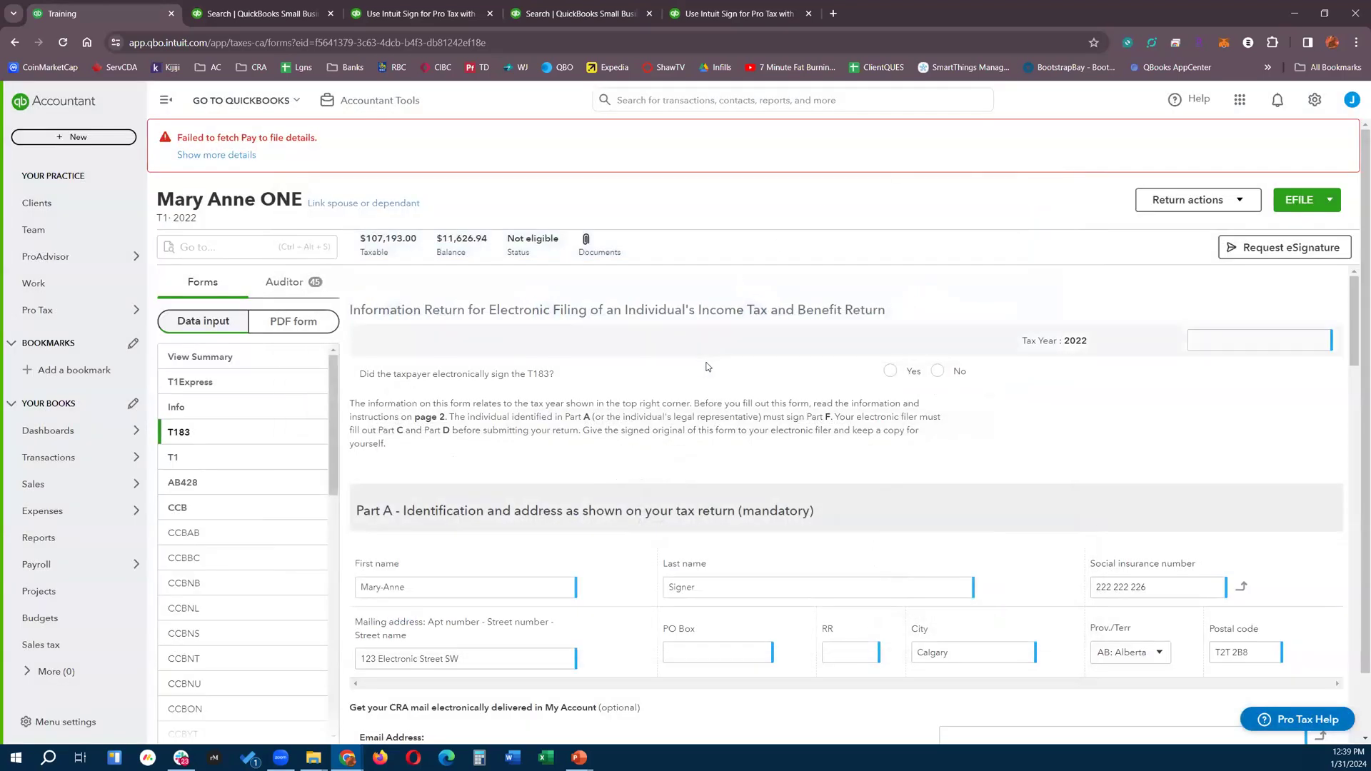
Step: Save and close the T1 return and open the eSignature dashboard
{"action": "left_click", "coordinate": [1188, 200]}
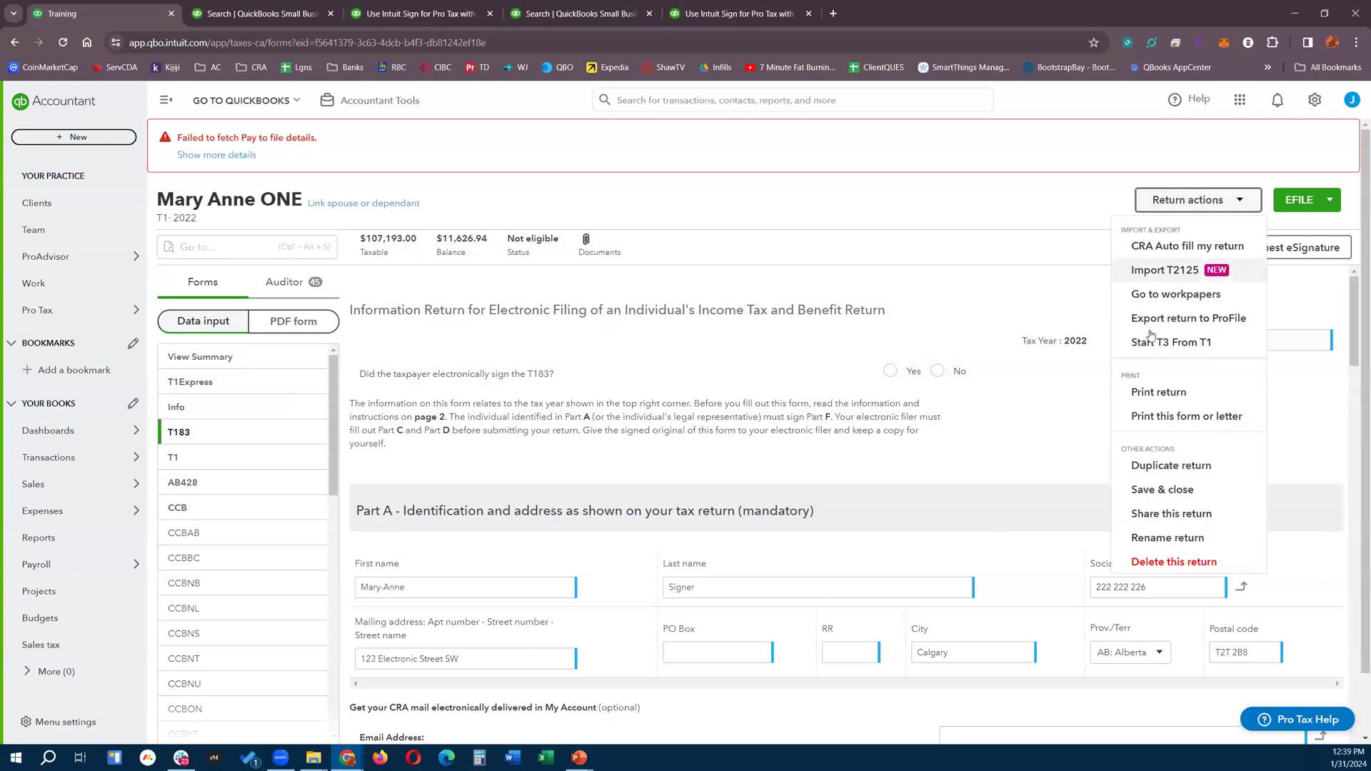
{"action": "left_click", "coordinate": [1163, 490]}
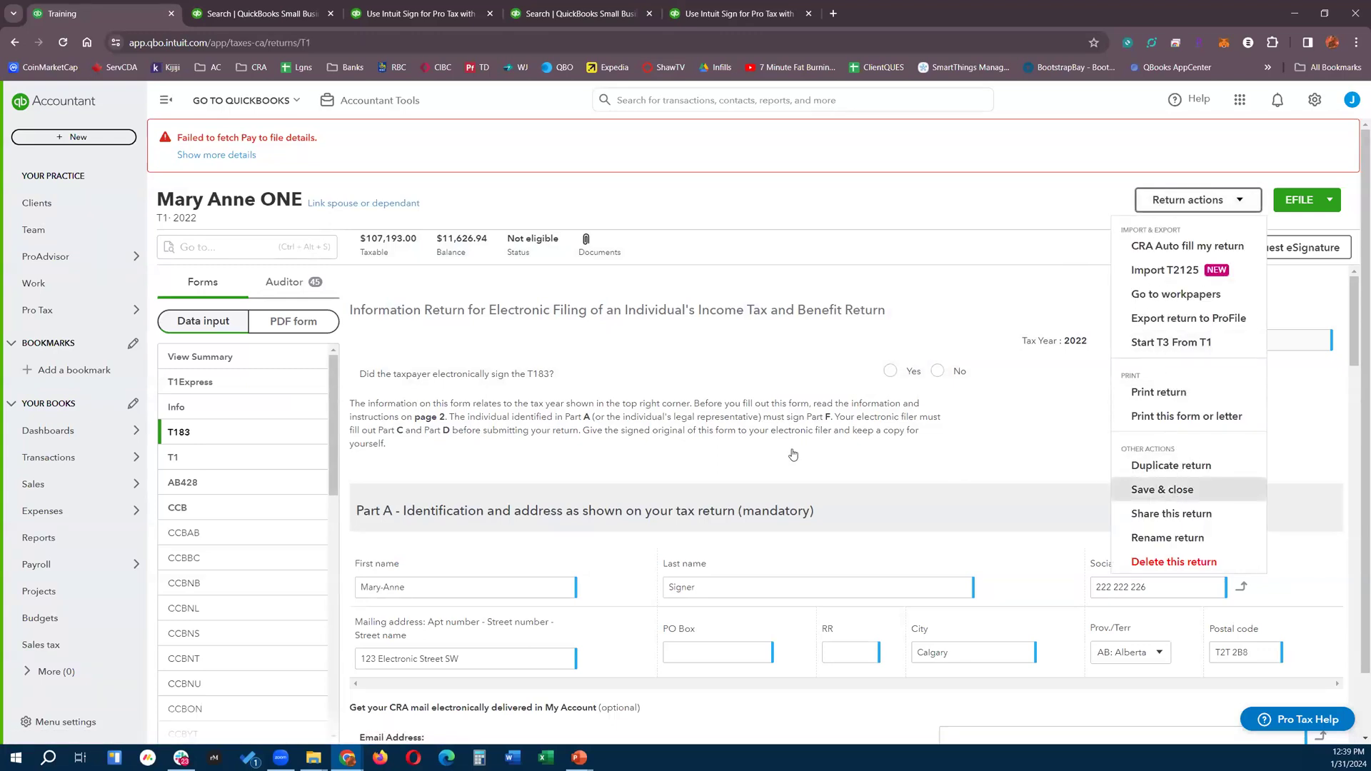
{"action": "left_click", "coordinate": [906, 133]}
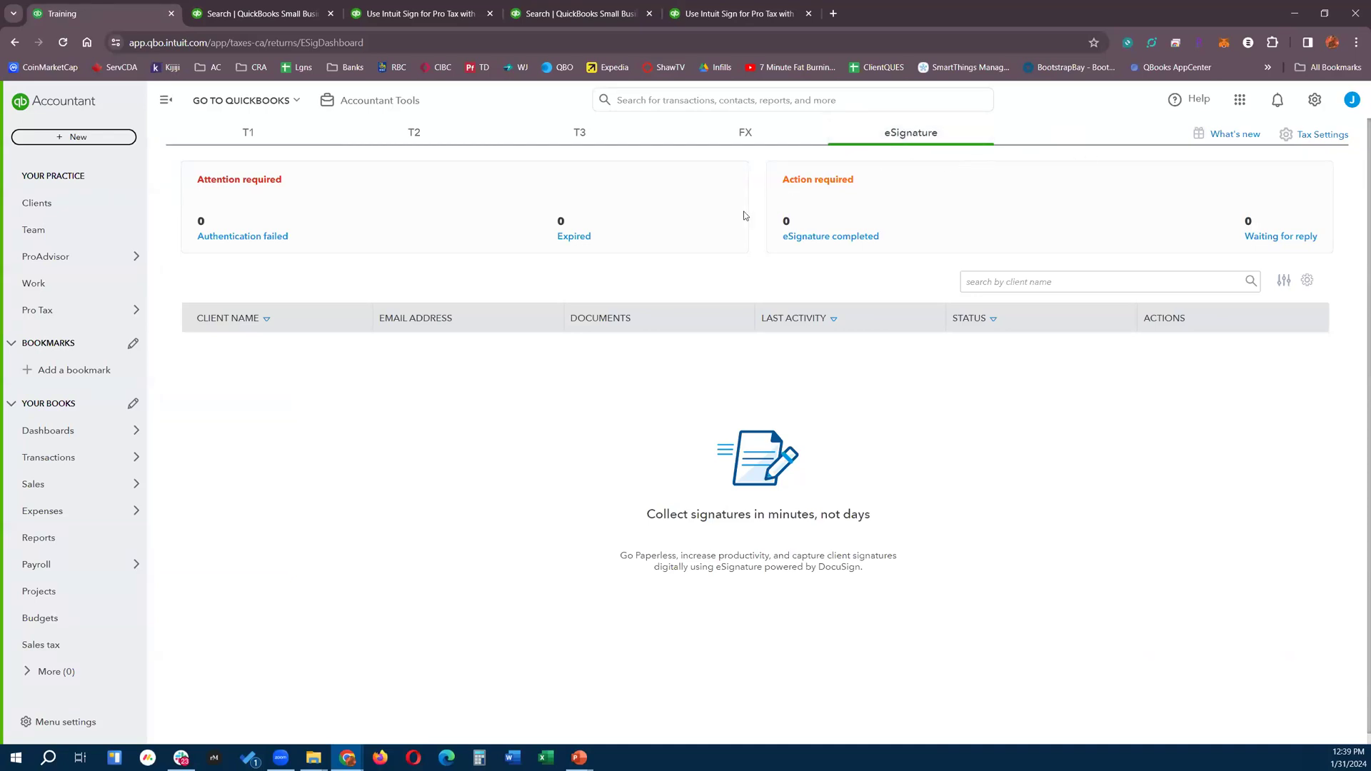
Step: Open the Hartin Hardware Intuit Sign T2 return for 2022 and show its signing officer information
{"action": "left_click", "coordinate": [413, 133]}
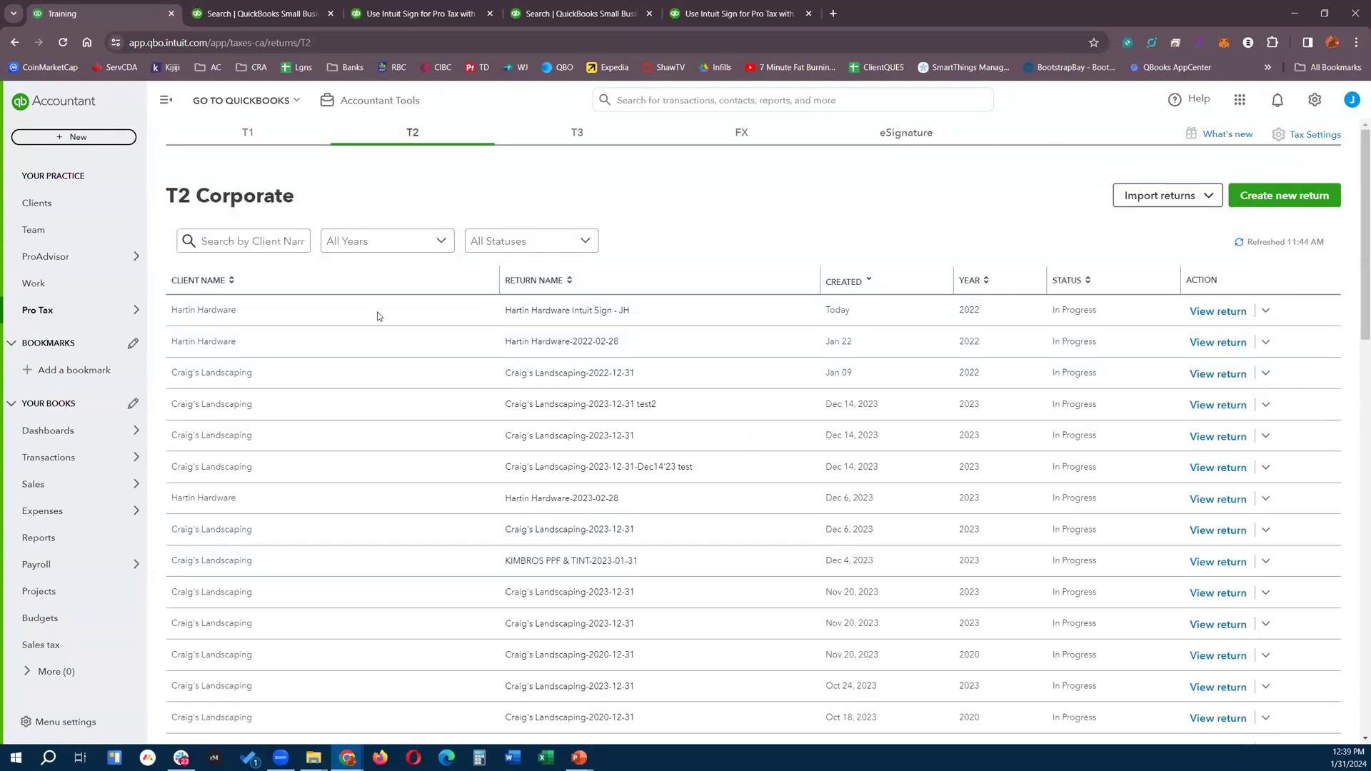
{"action": "left_click", "coordinate": [1217, 312]}
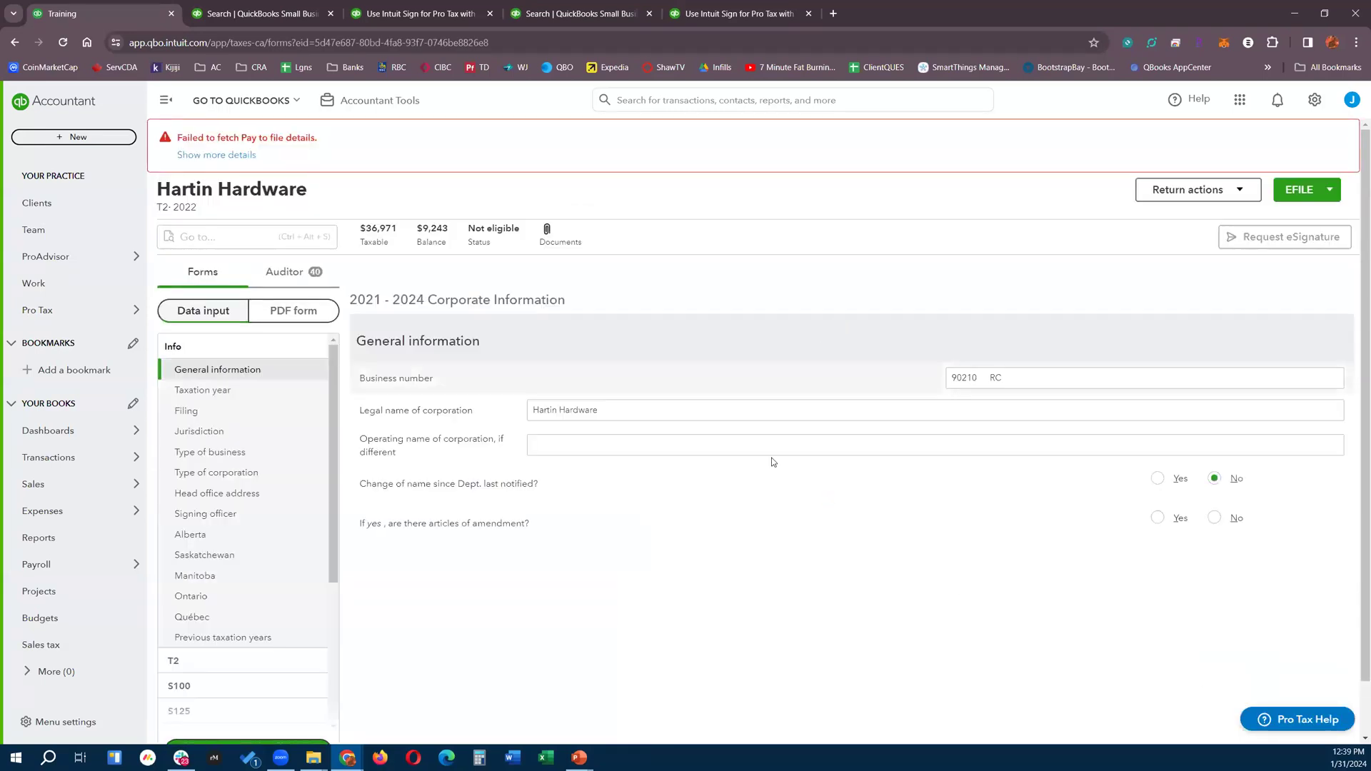
{"action": "left_click", "coordinate": [212, 515]}
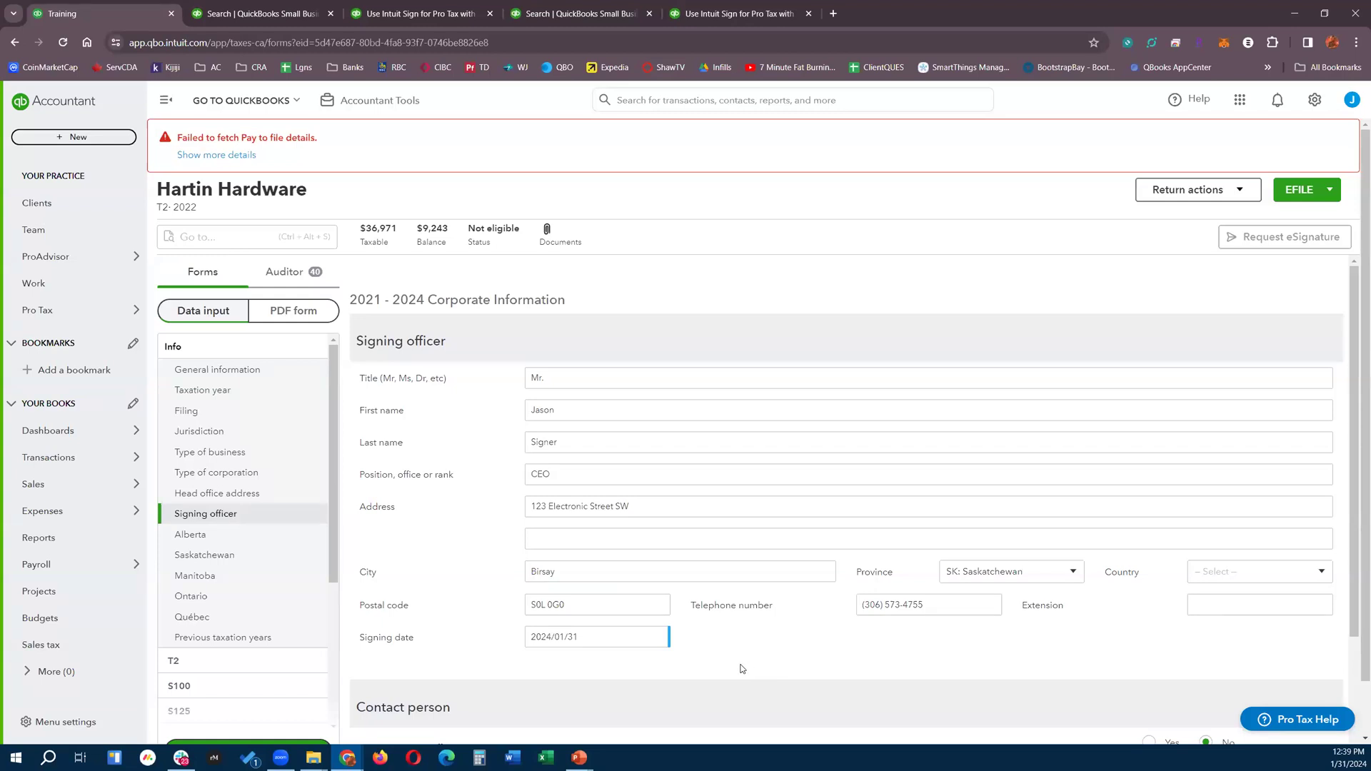
Step: View the first related corporation's details in RACSummary and open the T2 return's T183 form
{"action": "scroll", "coordinate": [185, 549], "scroll_direction": "down", "scroll_amount": 5}
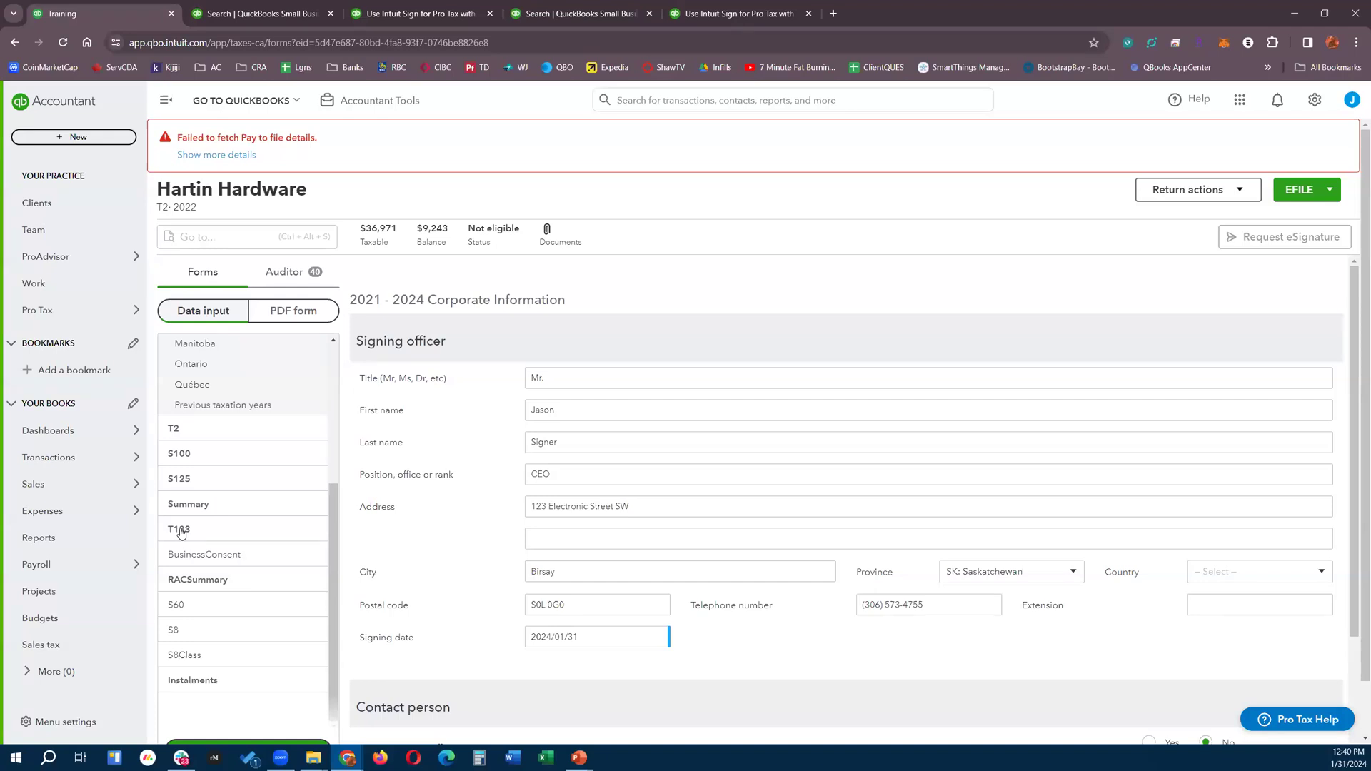
{"action": "left_click", "coordinate": [180, 533]}
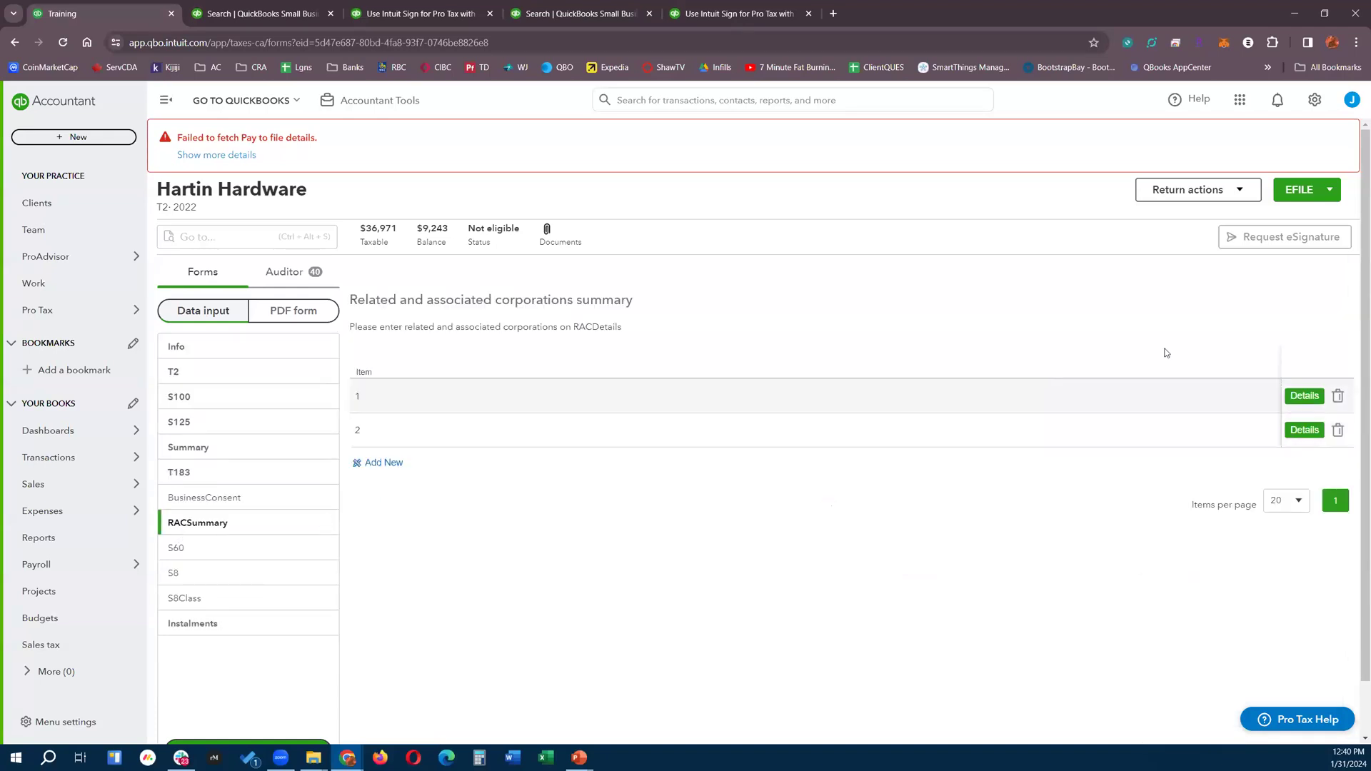
{"action": "left_click", "coordinate": [1306, 398]}
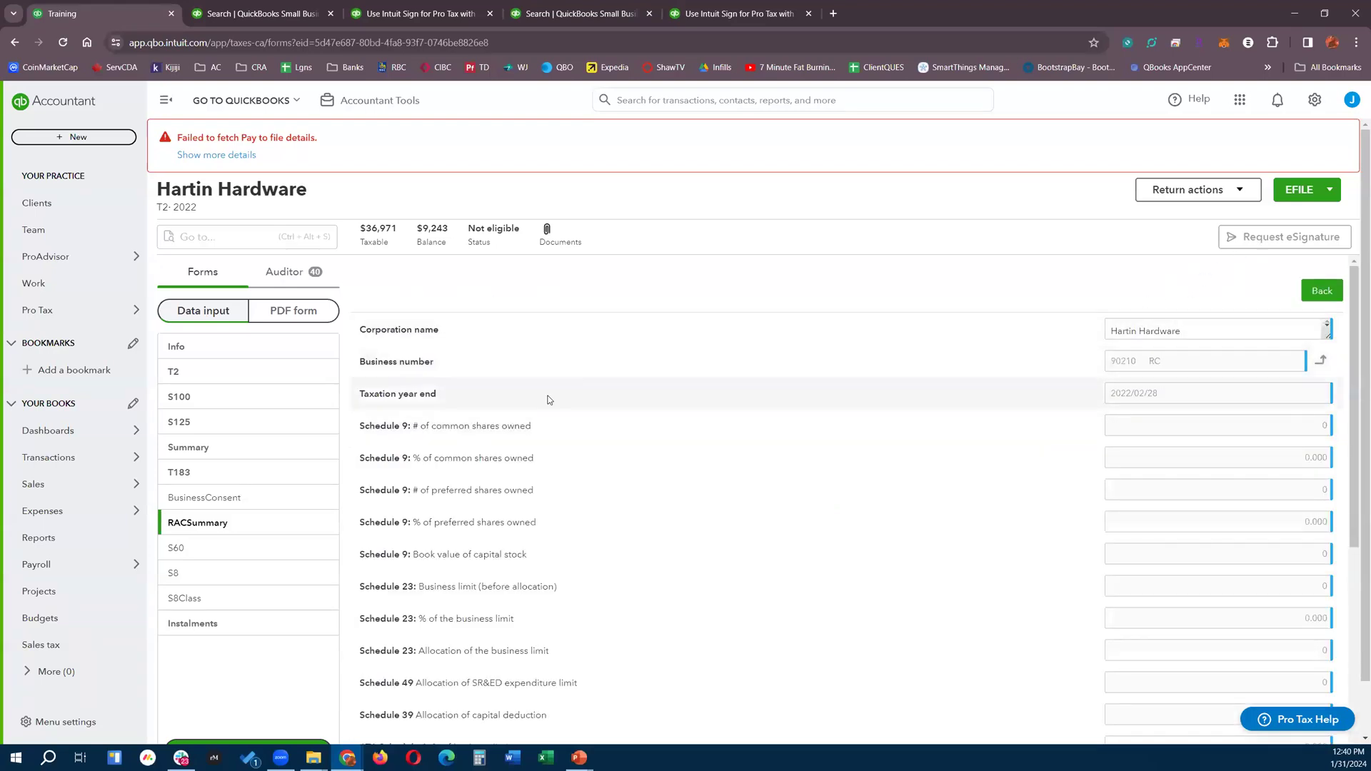
{"action": "left_click", "coordinate": [180, 475]}
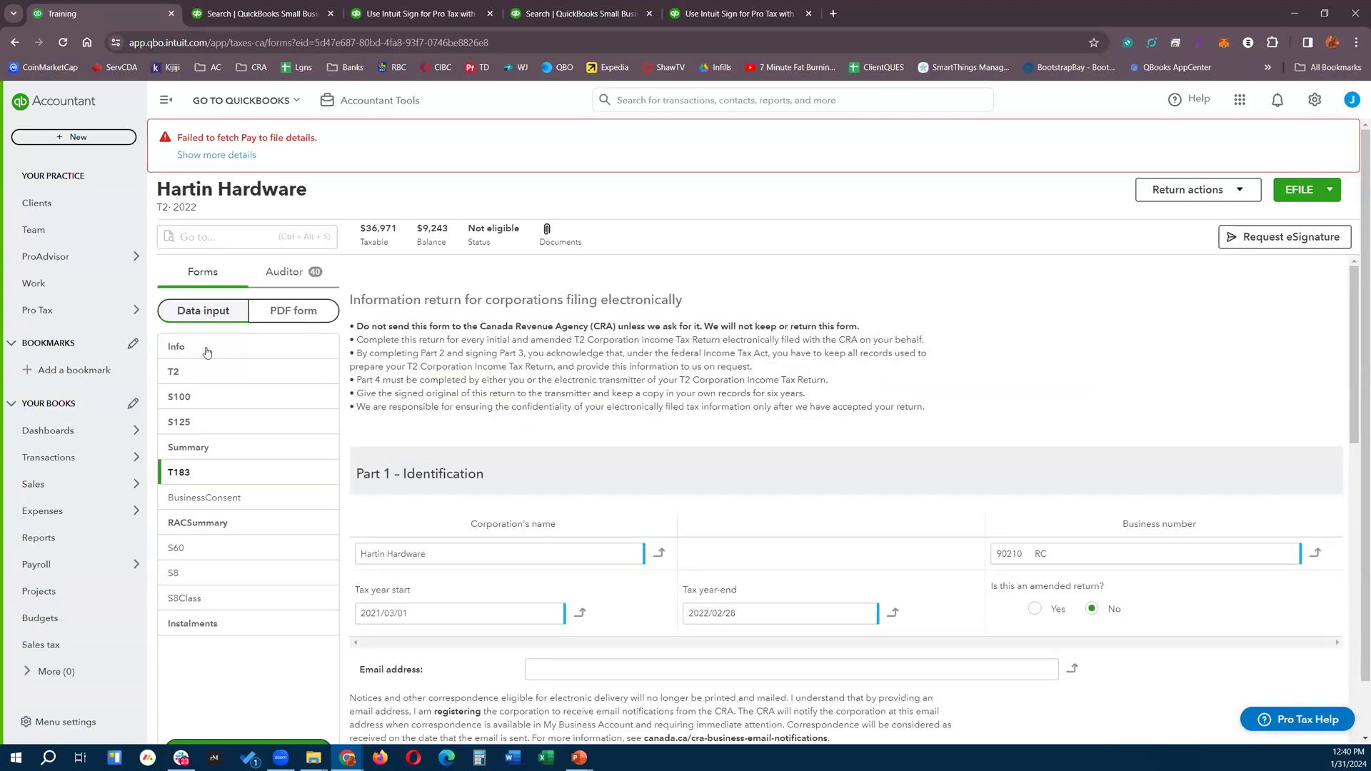
Step: Clear the signing officer's first name, last name and position in the corporate information
{"action": "left_click", "coordinate": [180, 350]}
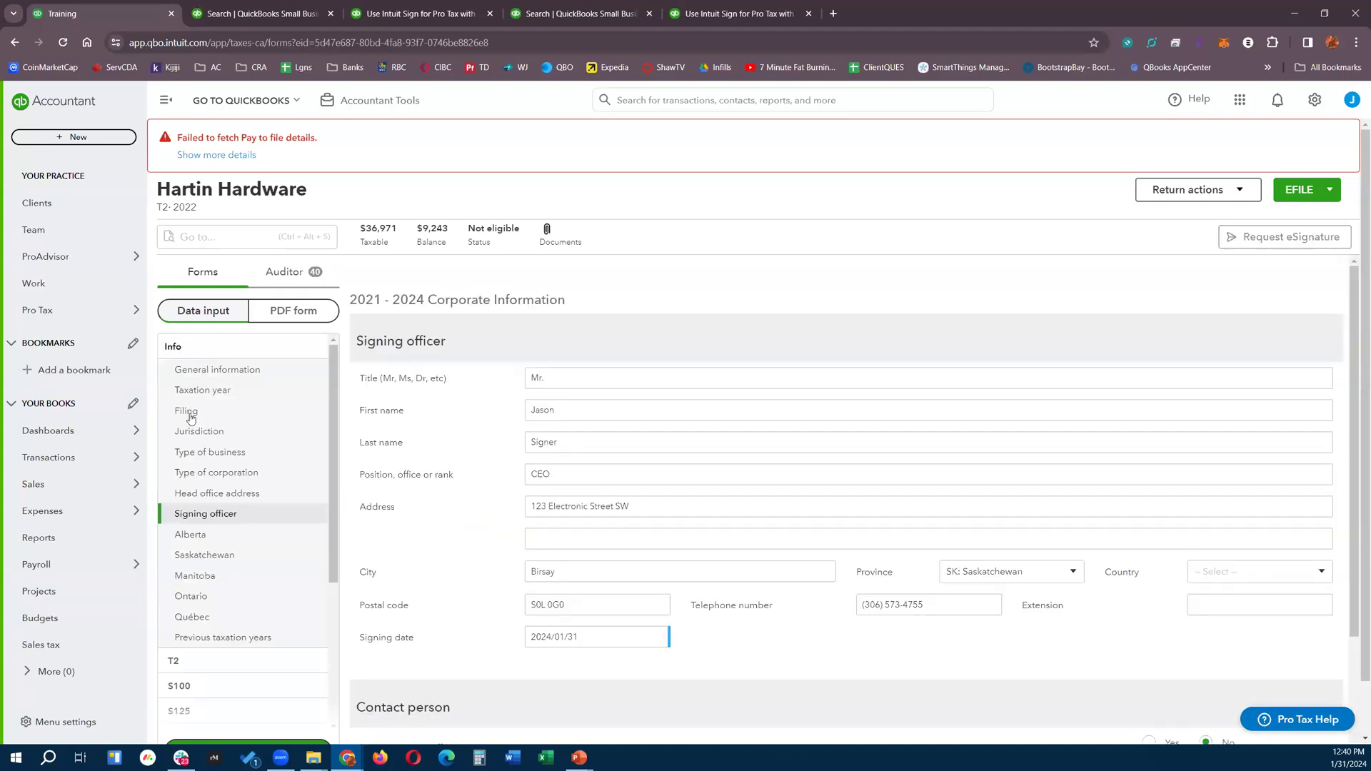
{"action": "left_click", "coordinate": [551, 410]}
{"action": "double_click", "coordinate": [547, 410]}
{"action": "key", "text": "BackSpace"}
{"action": "double_click", "coordinate": [577, 440]}
{"action": "key", "text": "BackSpace"}
{"action": "key", "text": "Tab"}
{"action": "key", "text": "BackSpace"}
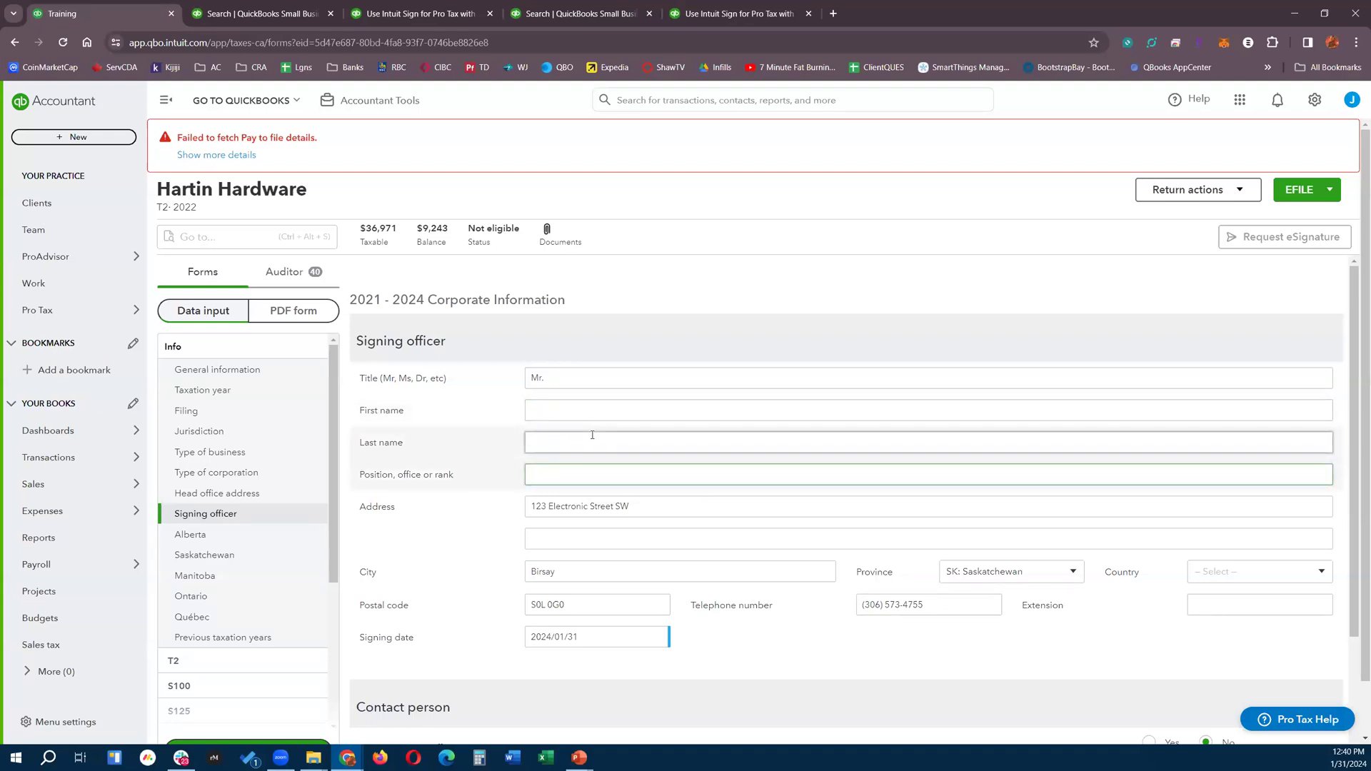
{"action": "key", "text": "Tab"}
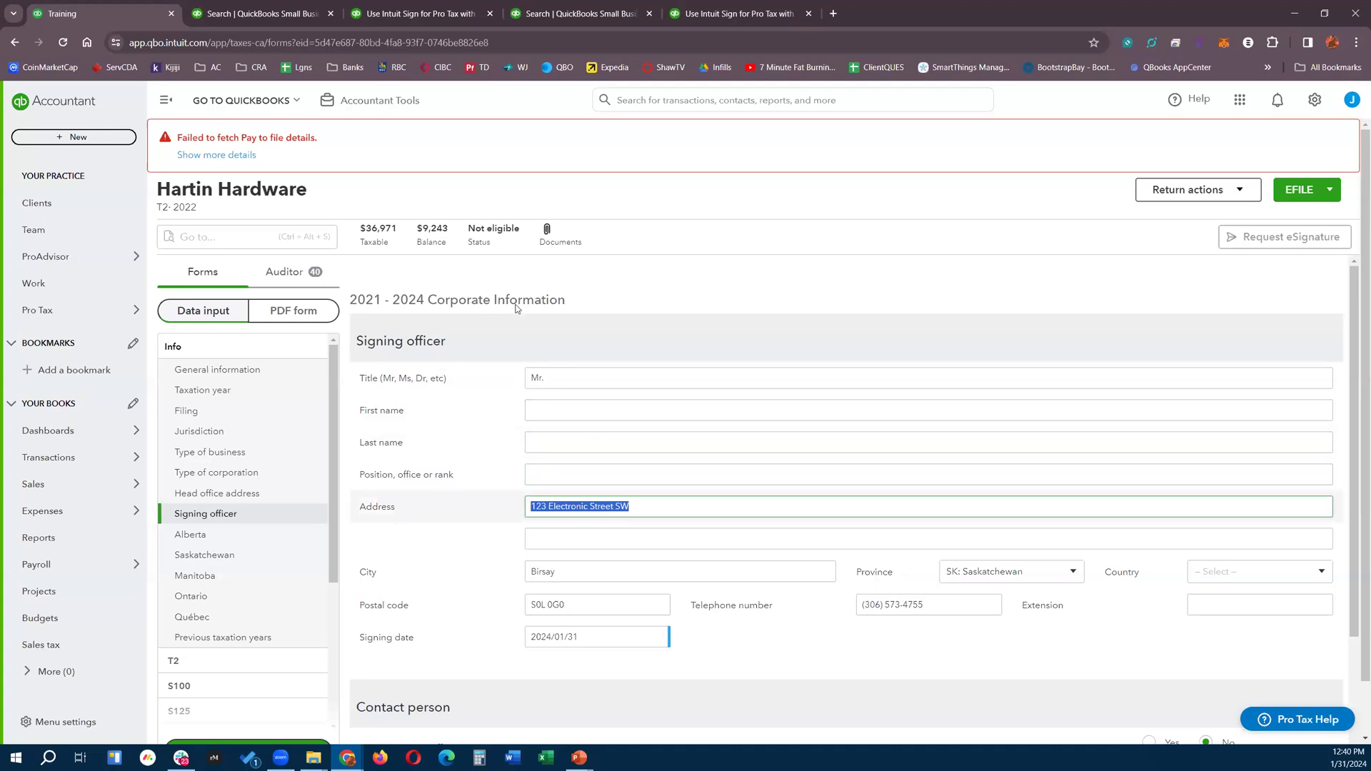
Step: Start an eSignature request from the T2 return's T183 form and continue to the recipient details
{"action": "scroll", "coordinate": [272, 521], "scroll_direction": "down", "scroll_amount": 3}
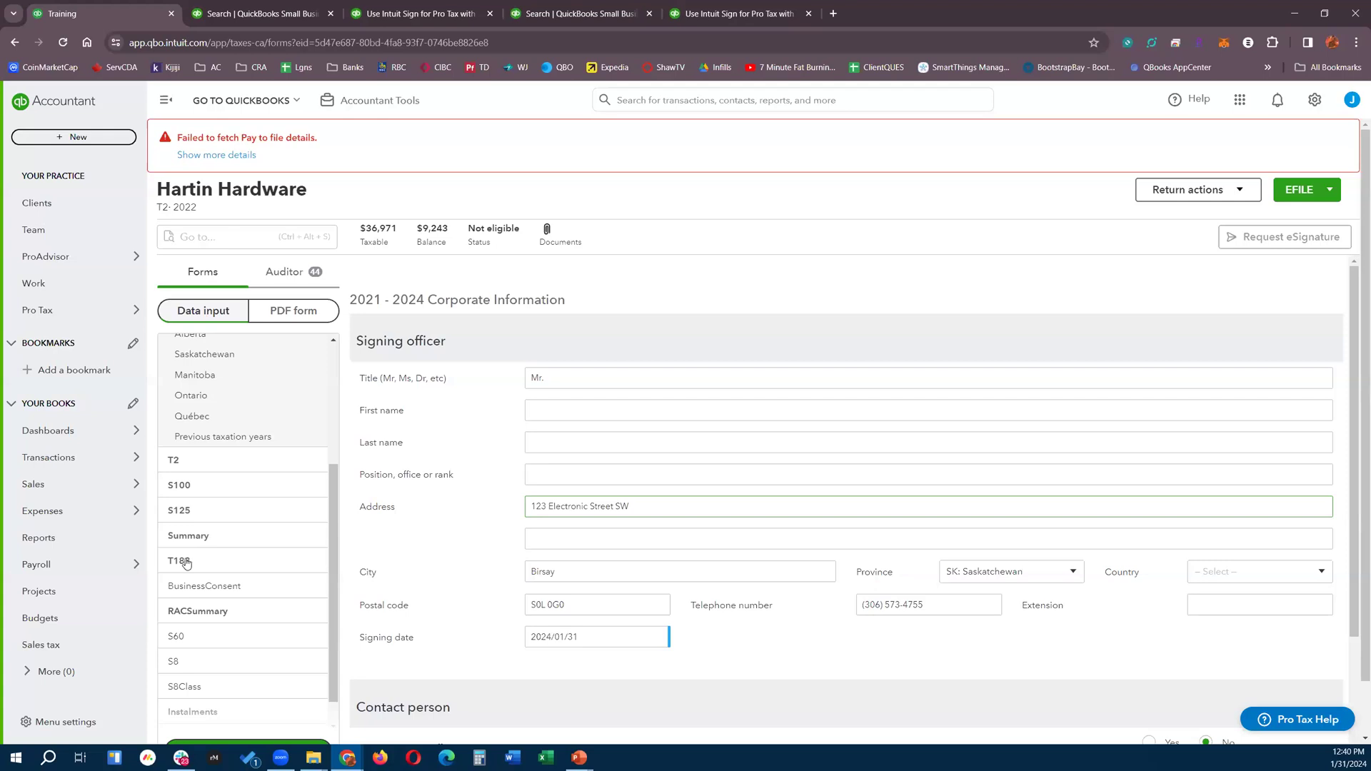
{"action": "left_click", "coordinate": [186, 564]}
{"action": "left_click", "coordinate": [170, 480]}
{"action": "left_click", "coordinate": [1284, 236]}
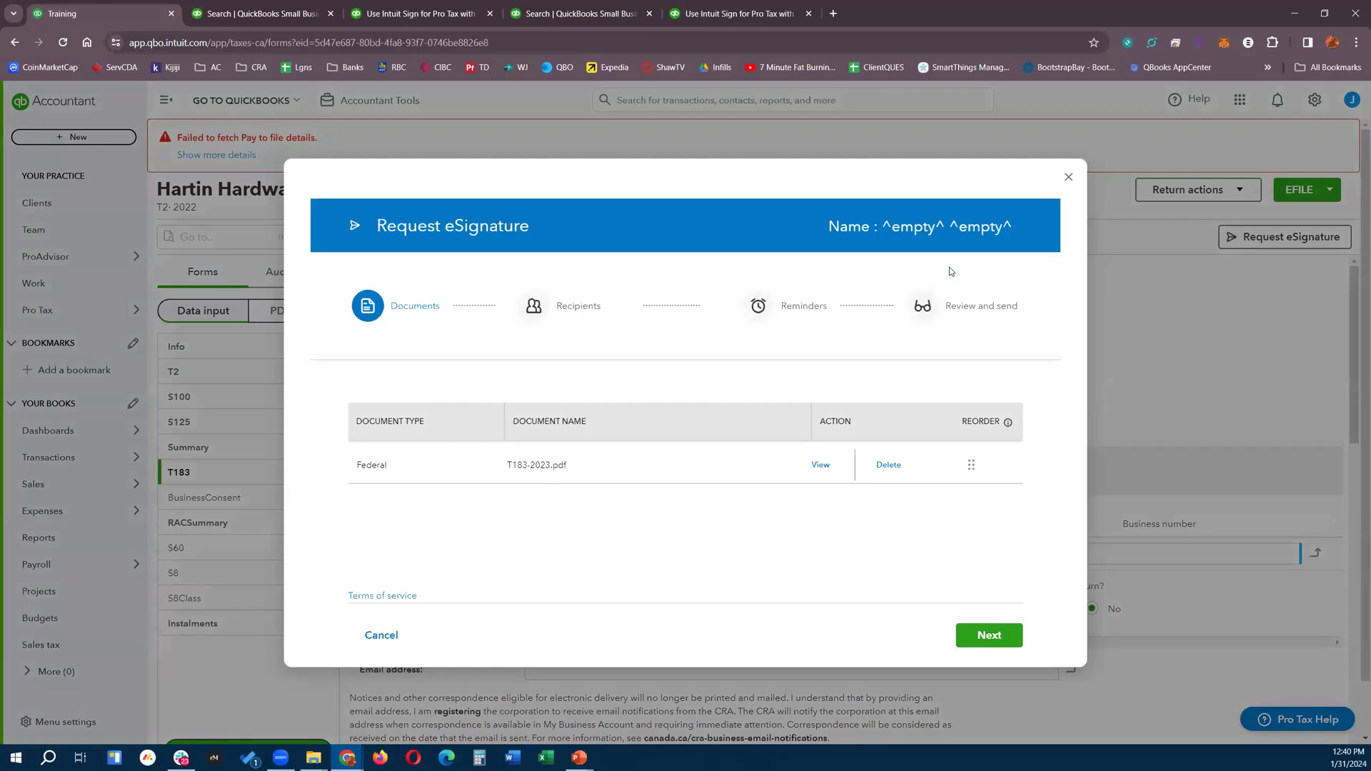
{"action": "left_click", "coordinate": [990, 637]}
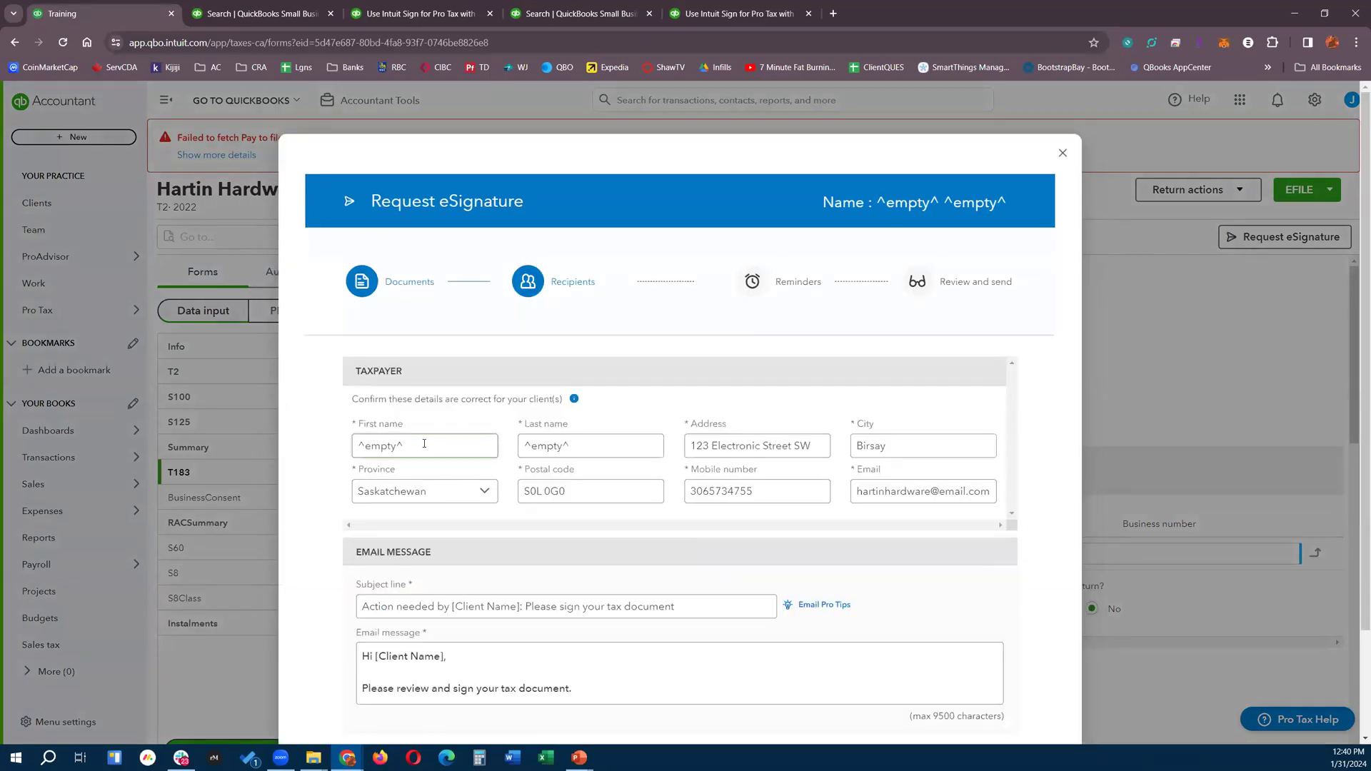
Step: Try replacing the empty first-name placeholder with the signer's first name, and close the eSignature request without sending it
{"action": "left_click_drag", "start_coordinate": [424, 444], "coordinate": [331, 456]}
{"action": "left_click_drag", "start_coordinate": [535, 445], "coordinate": [331, 453]}
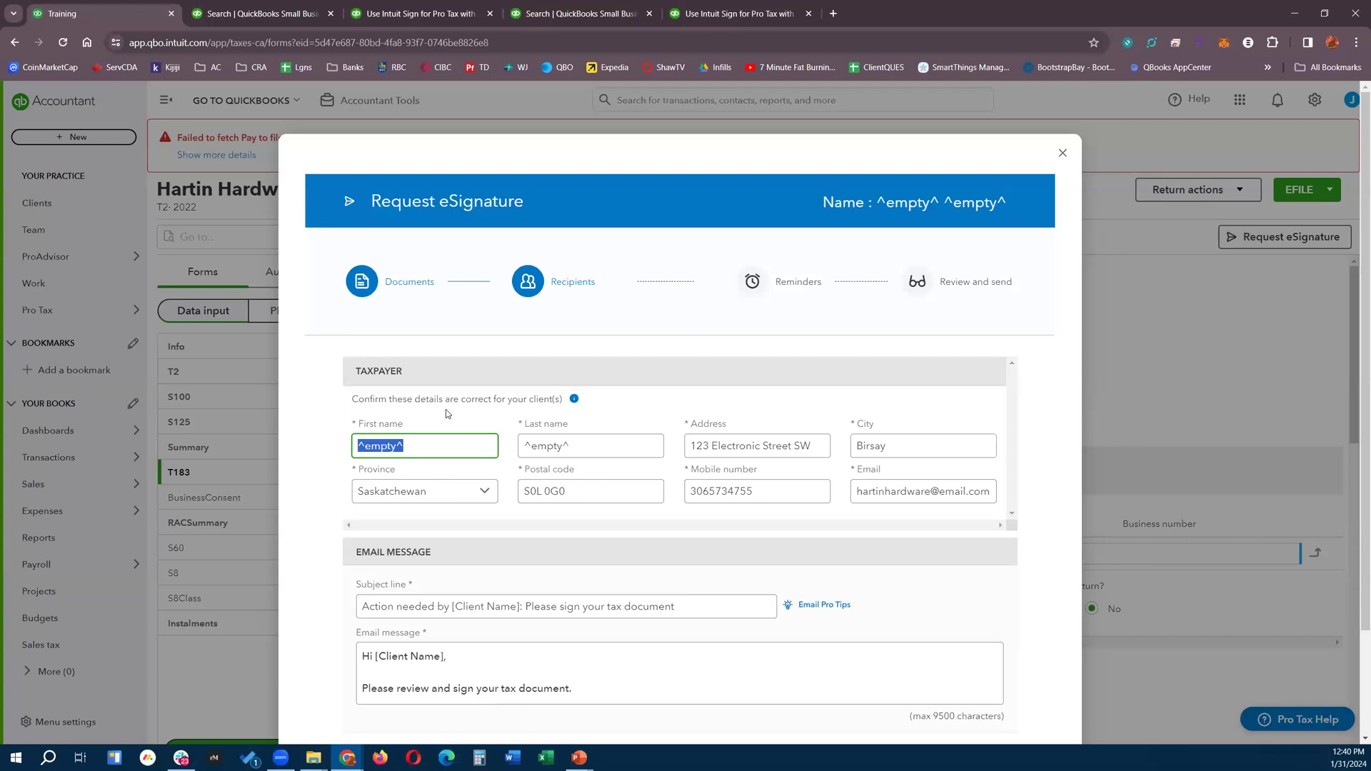
{"action": "type", "text": "Jason"}
{"action": "key", "text": "Tab"}
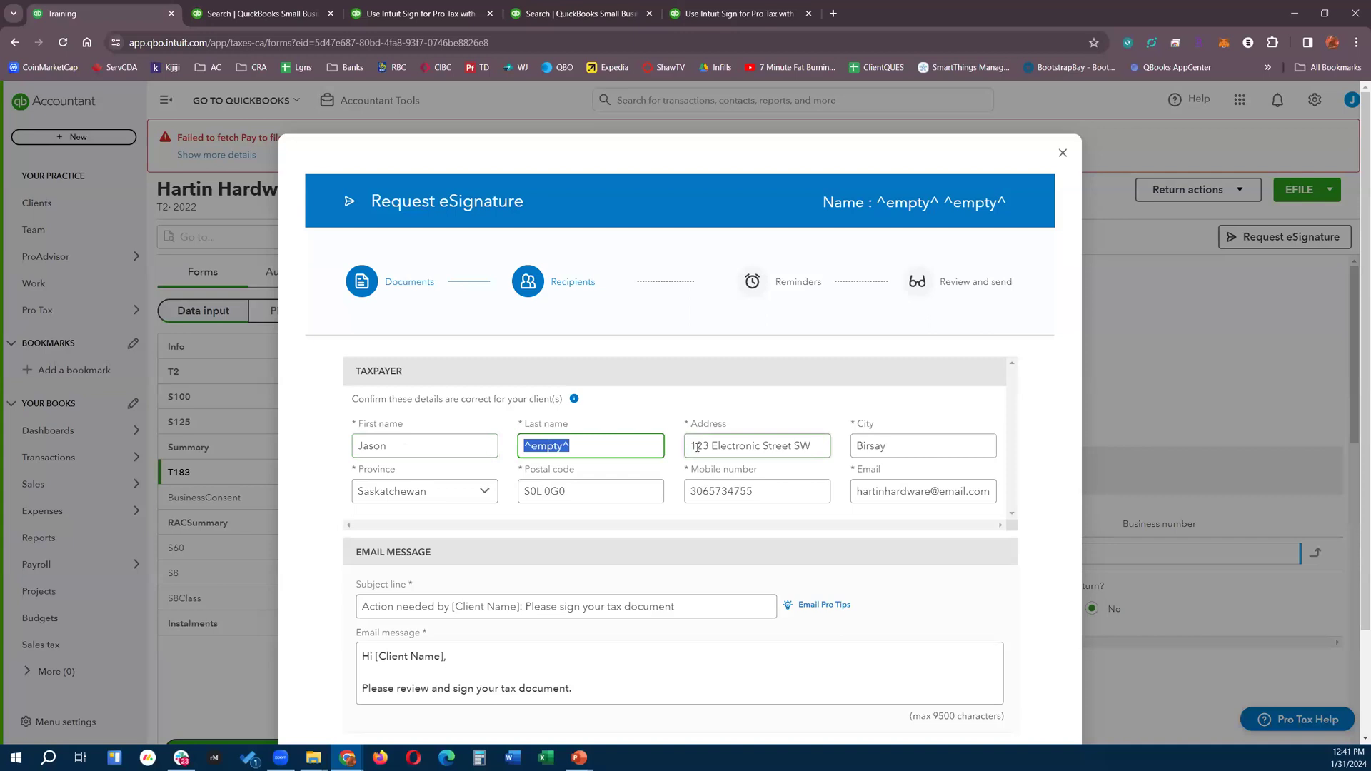
{"action": "left_click", "coordinate": [579, 495]}
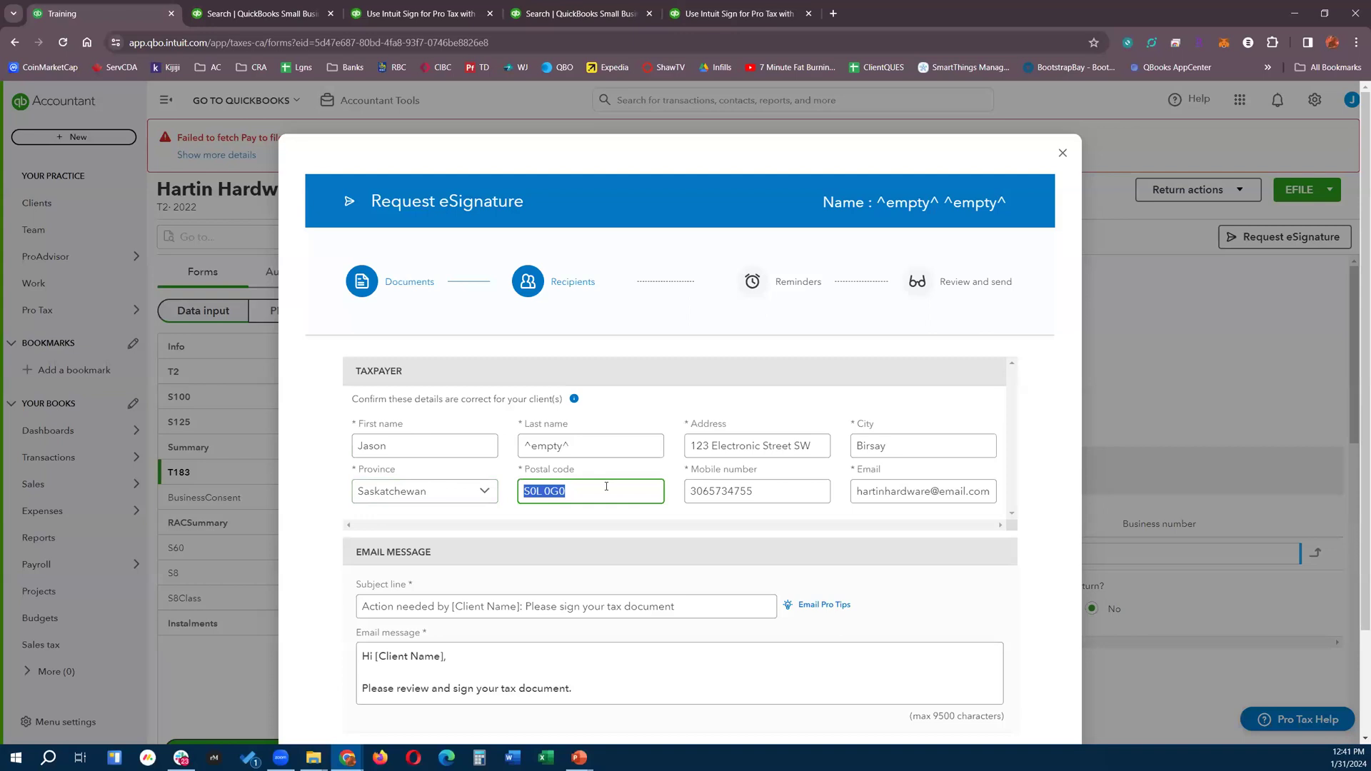
{"action": "left_click", "coordinate": [595, 490]}
{"action": "left_click", "coordinate": [1063, 153]}
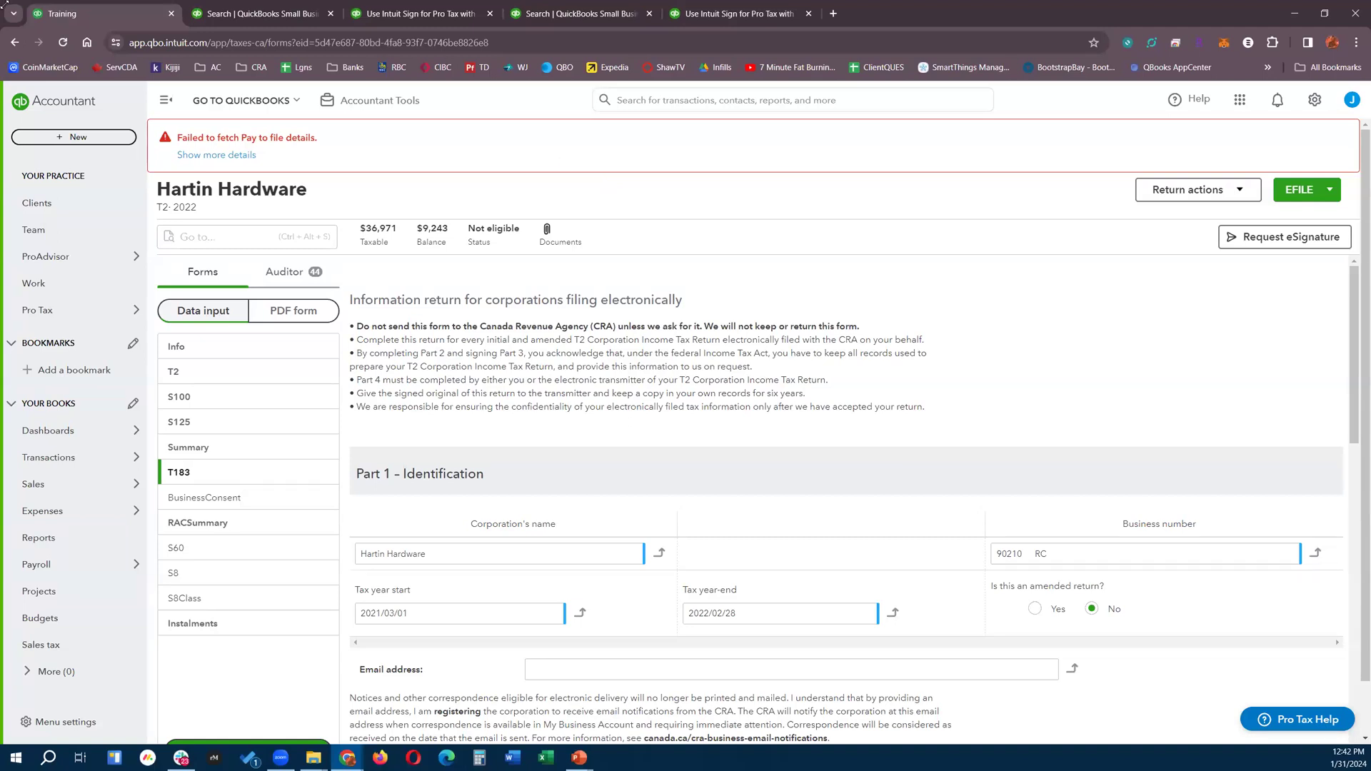
{"action": "key", "text": "alt+Tab"}
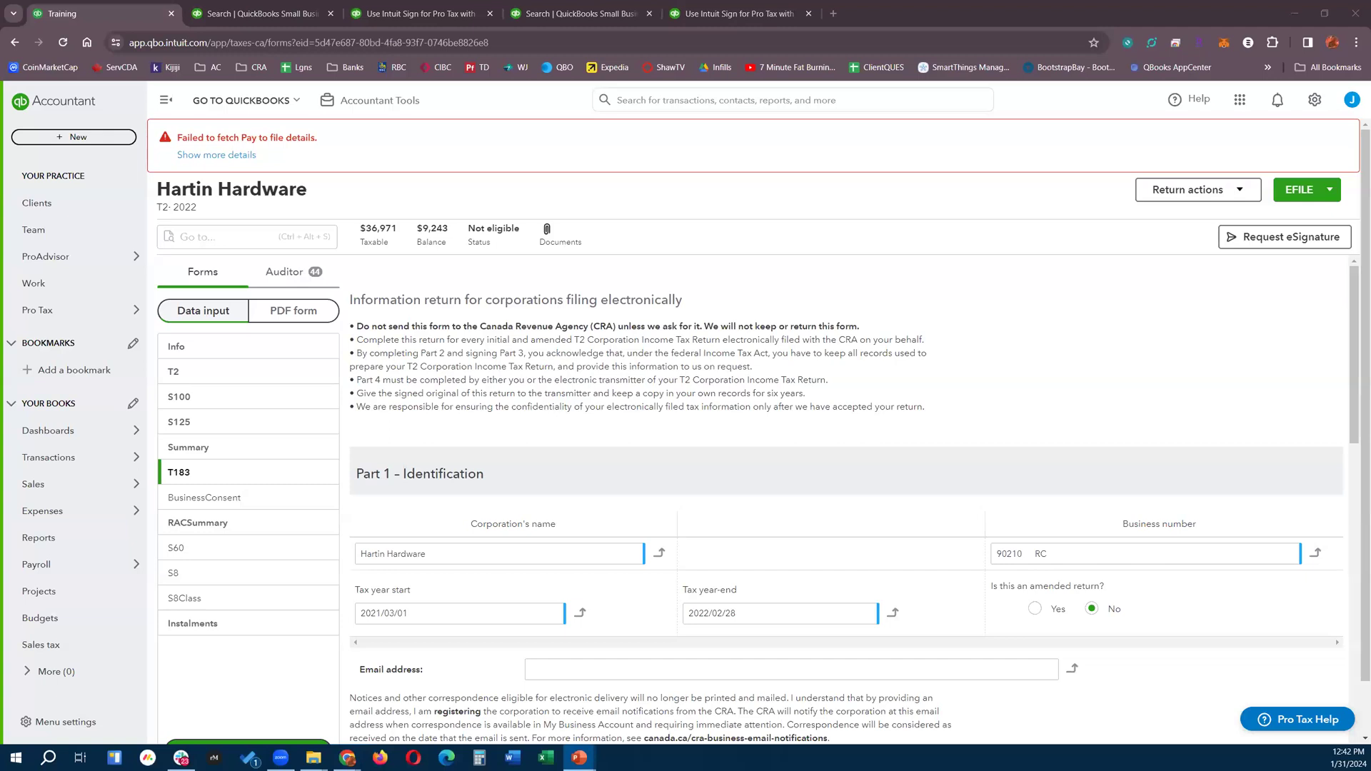
{"action": "key", "text": "alt+Tab"}
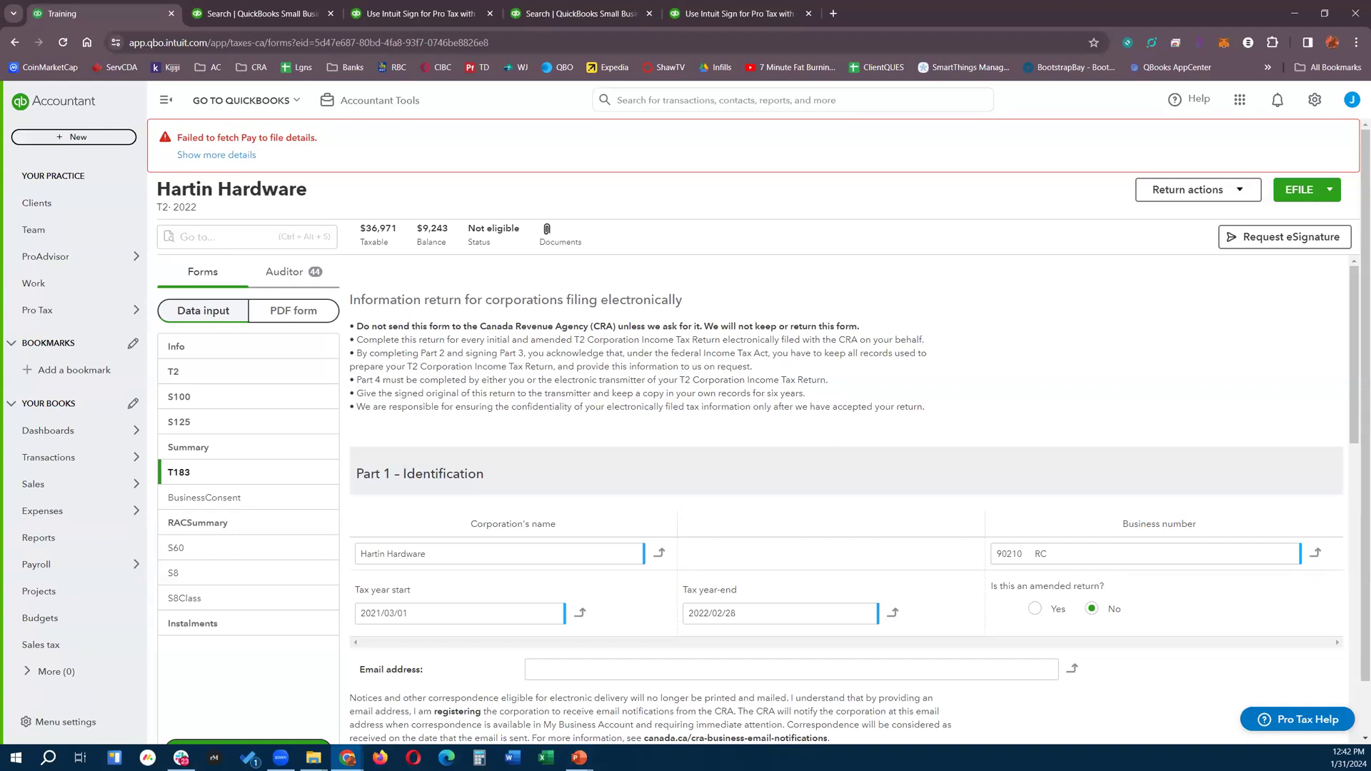